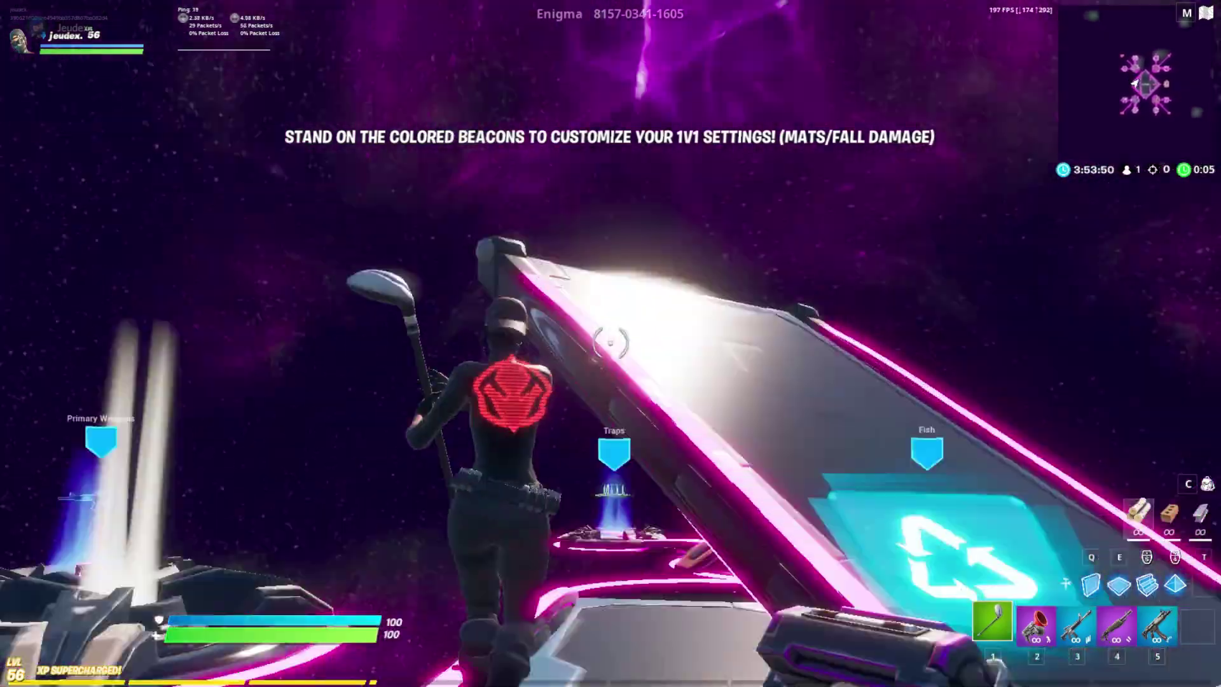
Edit and release a wall, then run up the ramp on the 1v1 map.
{"action": "key", "text": "f"}
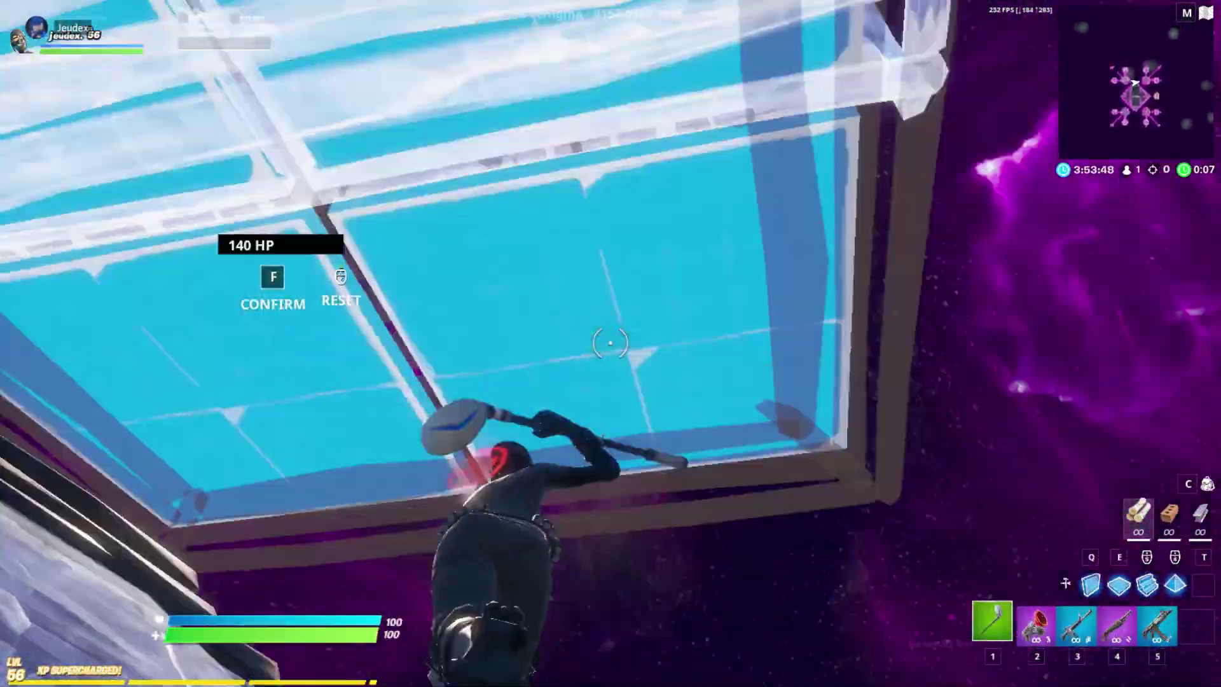
{"action": "key", "text": "f"}
{"action": "key", "text": "w"}
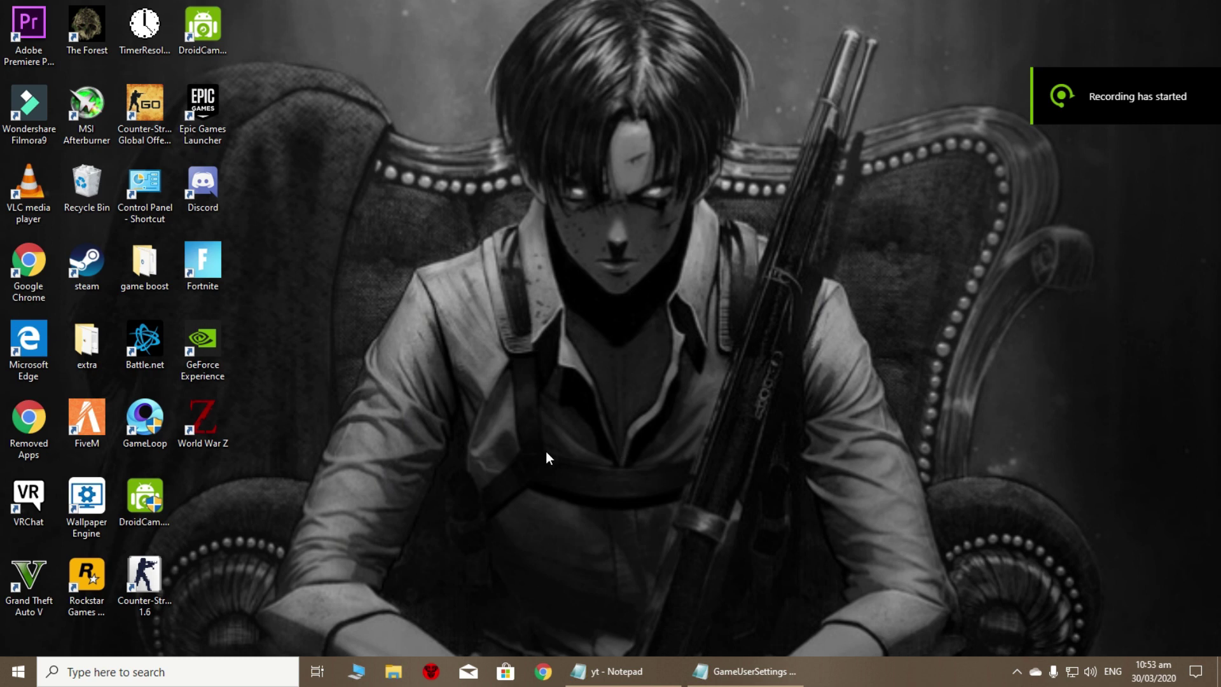
Navigate from %APPDATA% to AppData\Local\FortniteGame\Saved\Config\WindowsClient.
{"action": "key", "text": "super+r"}
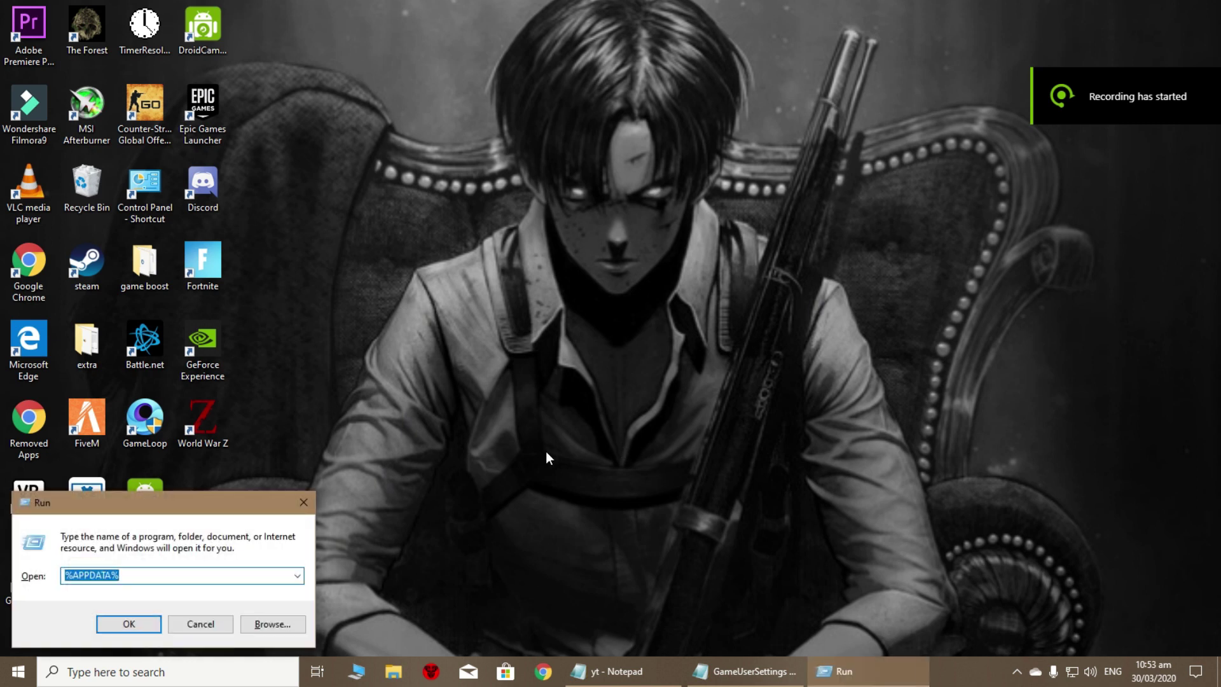
{"action": "left_click_drag", "start_coordinate": [160, 503], "coordinate": [474, 373]}
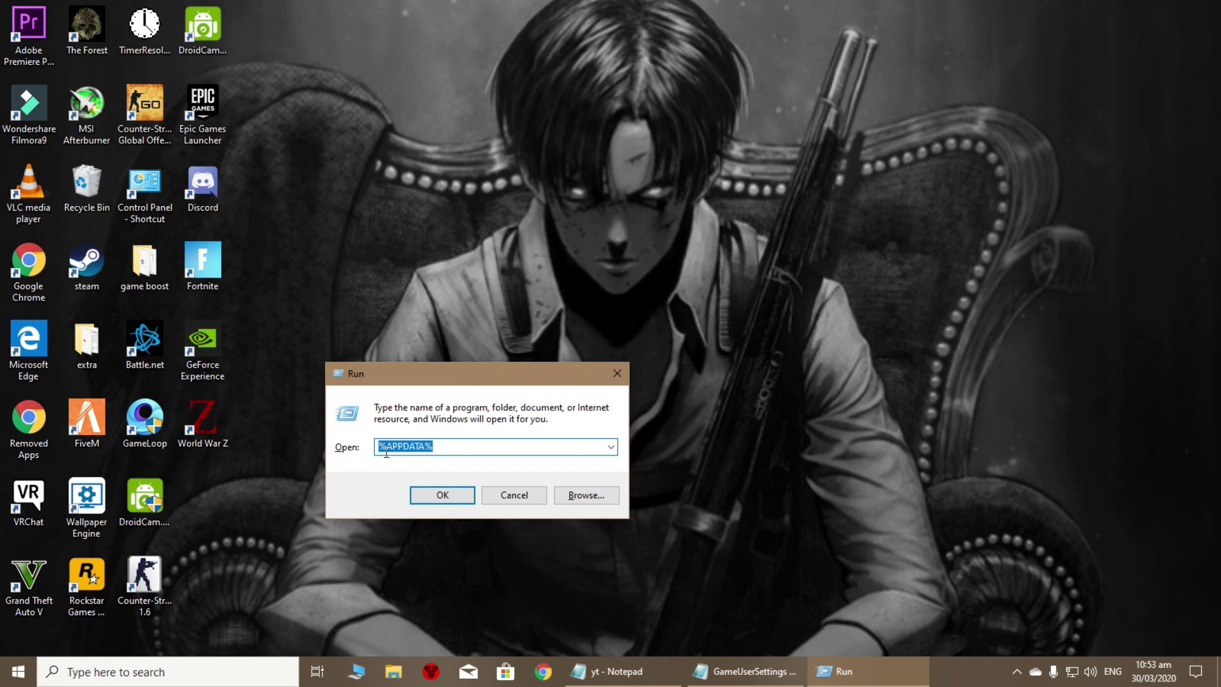
{"action": "left_click", "coordinate": [445, 494]}
{"action": "left_click", "coordinate": [460, 294]}
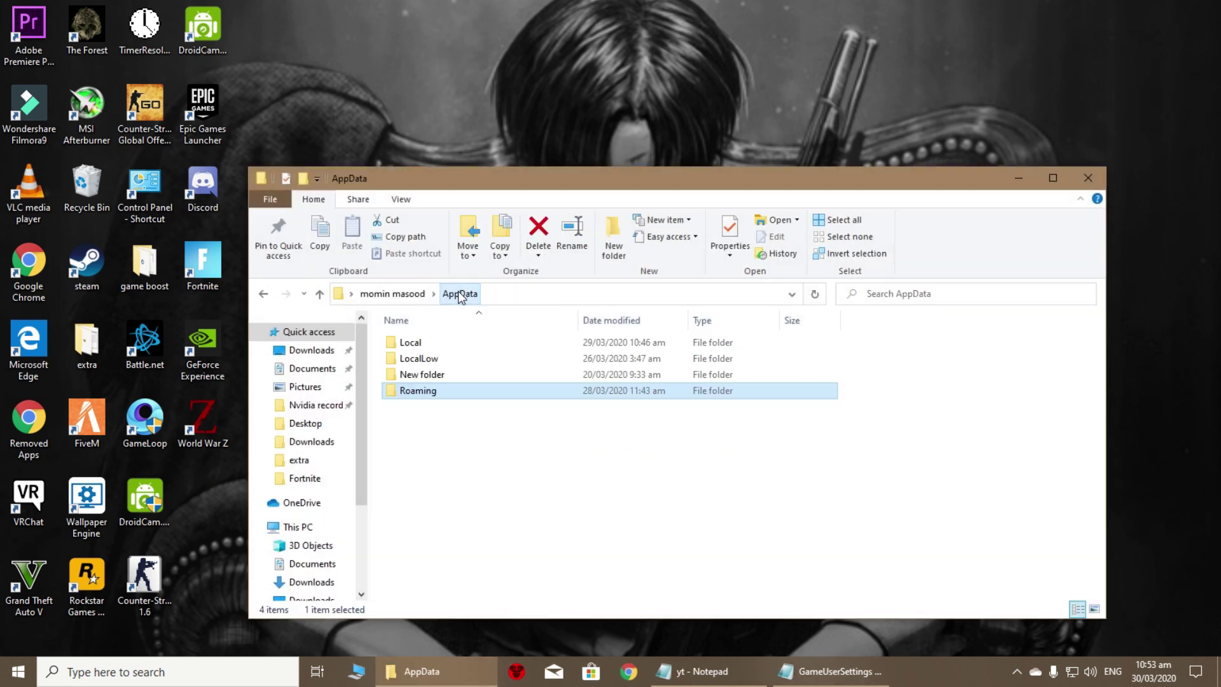
{"action": "double_click", "coordinate": [438, 343]}
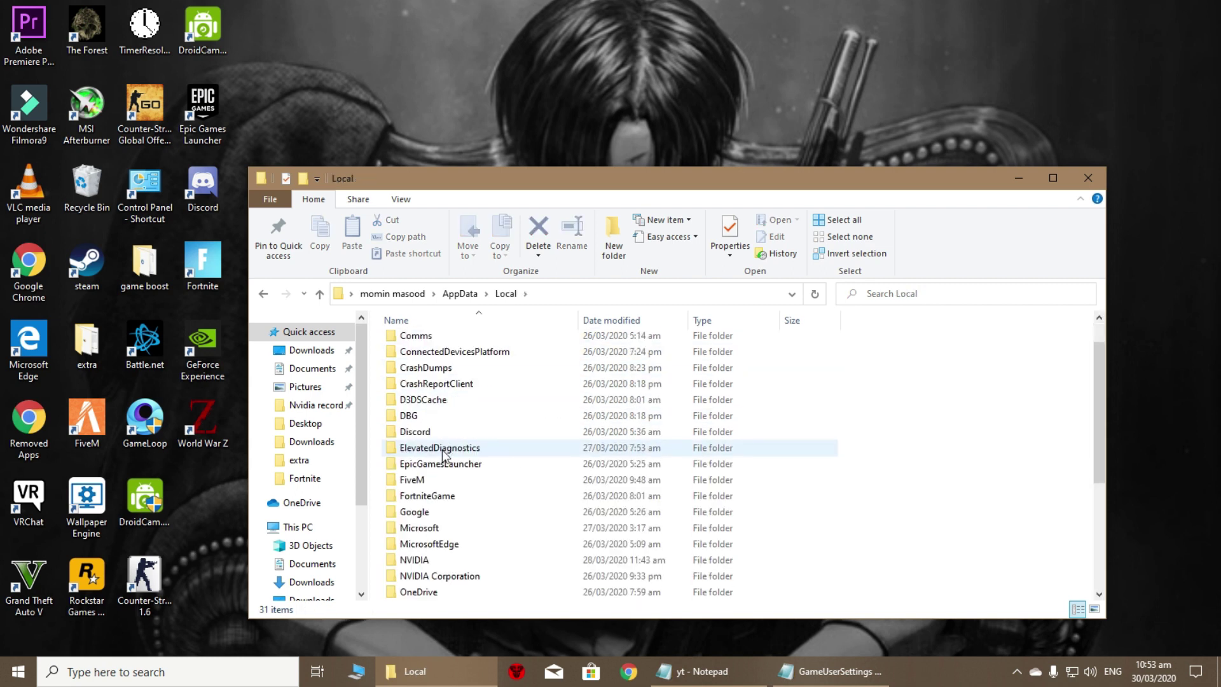
{"action": "double_click", "coordinate": [436, 496]}
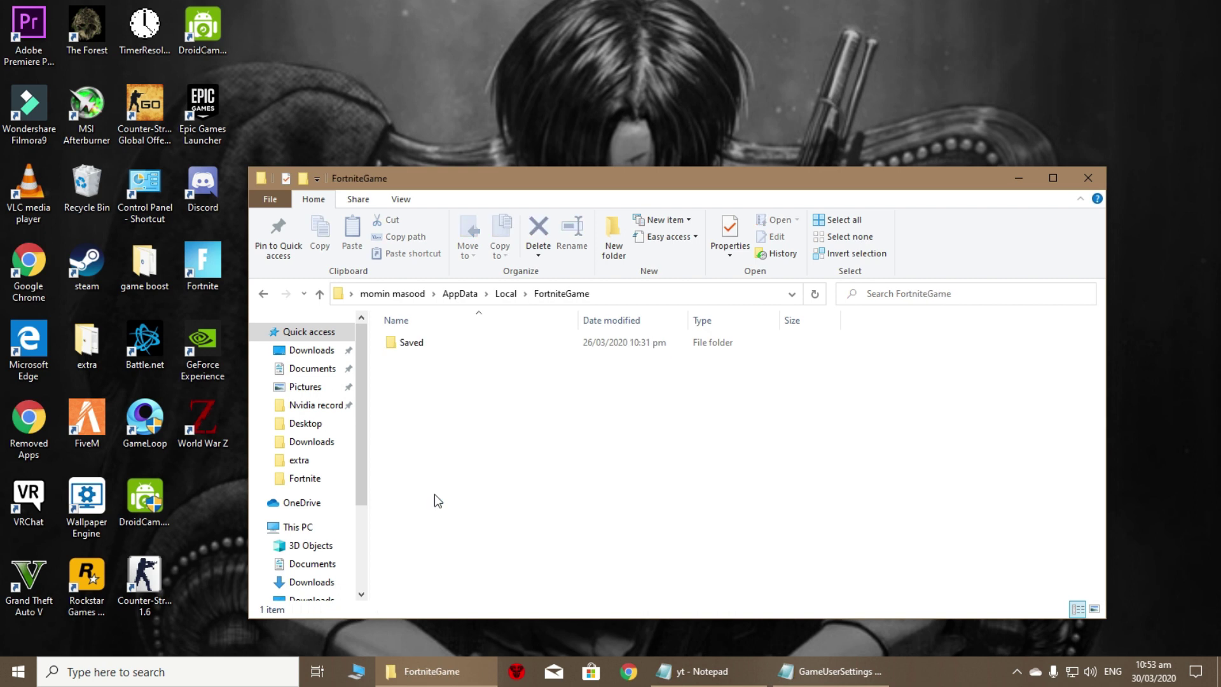
{"action": "double_click", "coordinate": [449, 344]}
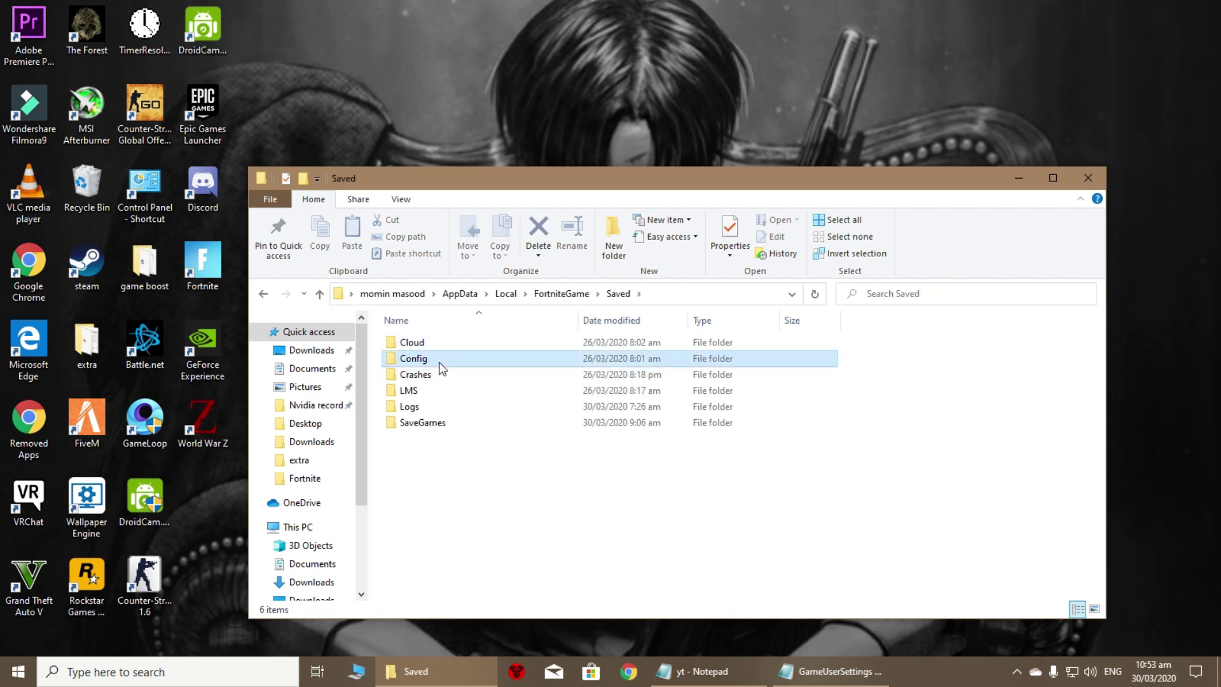
{"action": "double_click", "coordinate": [439, 361]}
{"action": "double_click", "coordinate": [440, 360]}
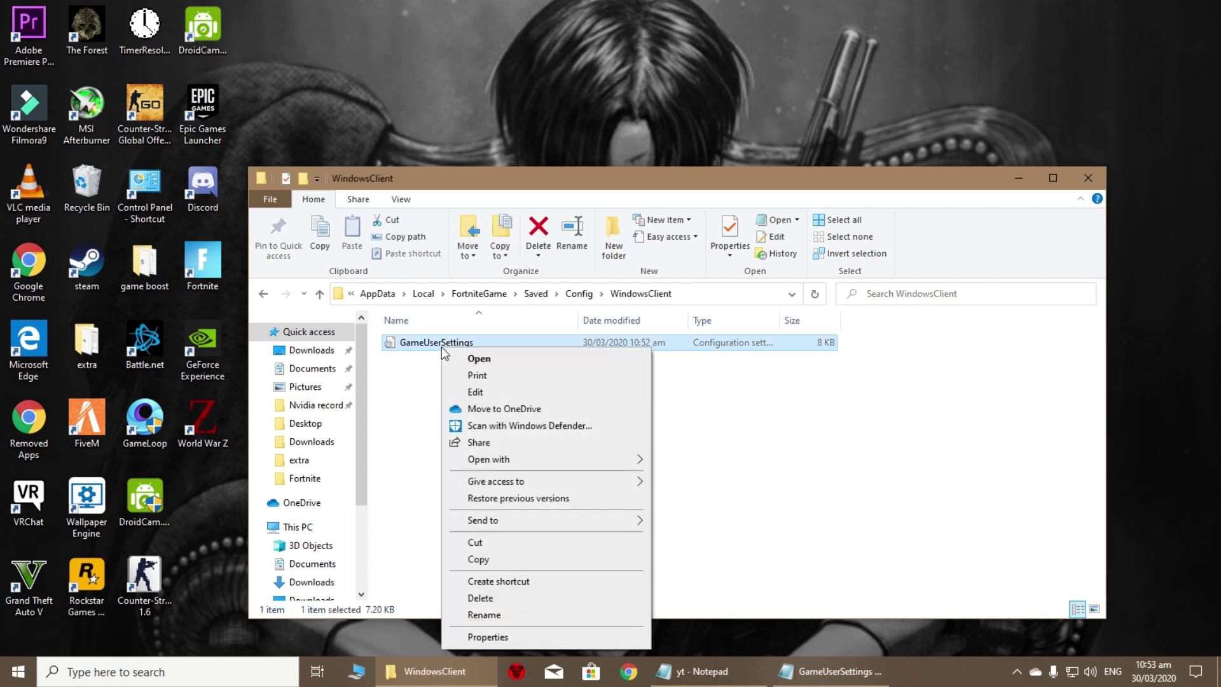
Clear the Read-only attribute on GameUserSettings and apply the change.
{"action": "right_click", "coordinate": [442, 346]}
{"action": "left_click", "coordinate": [489, 635]}
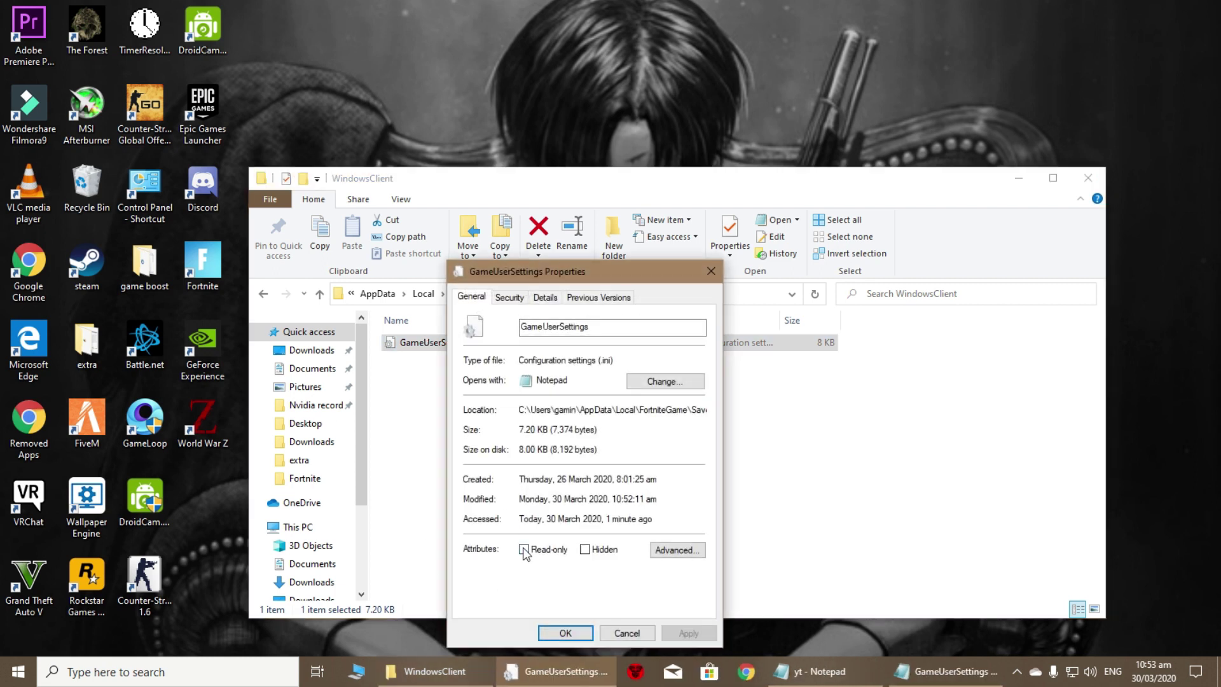
{"action": "left_click", "coordinate": [545, 553]}
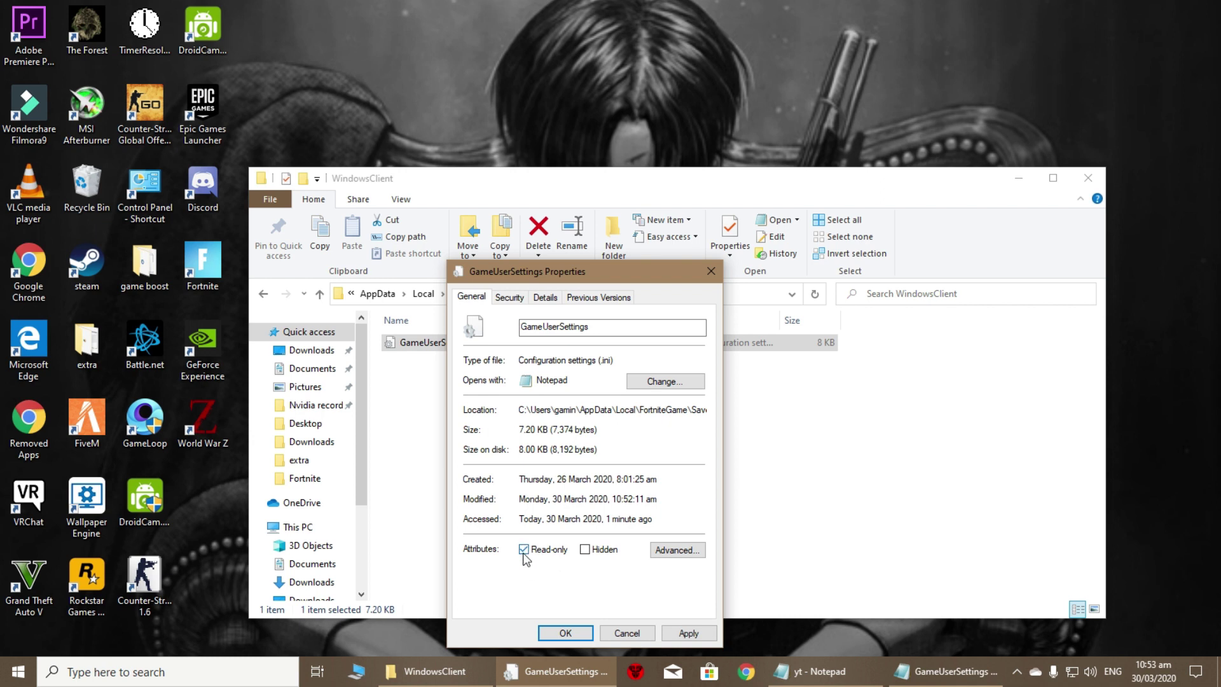
{"action": "left_click", "coordinate": [524, 552]}
{"action": "left_click", "coordinate": [689, 633]}
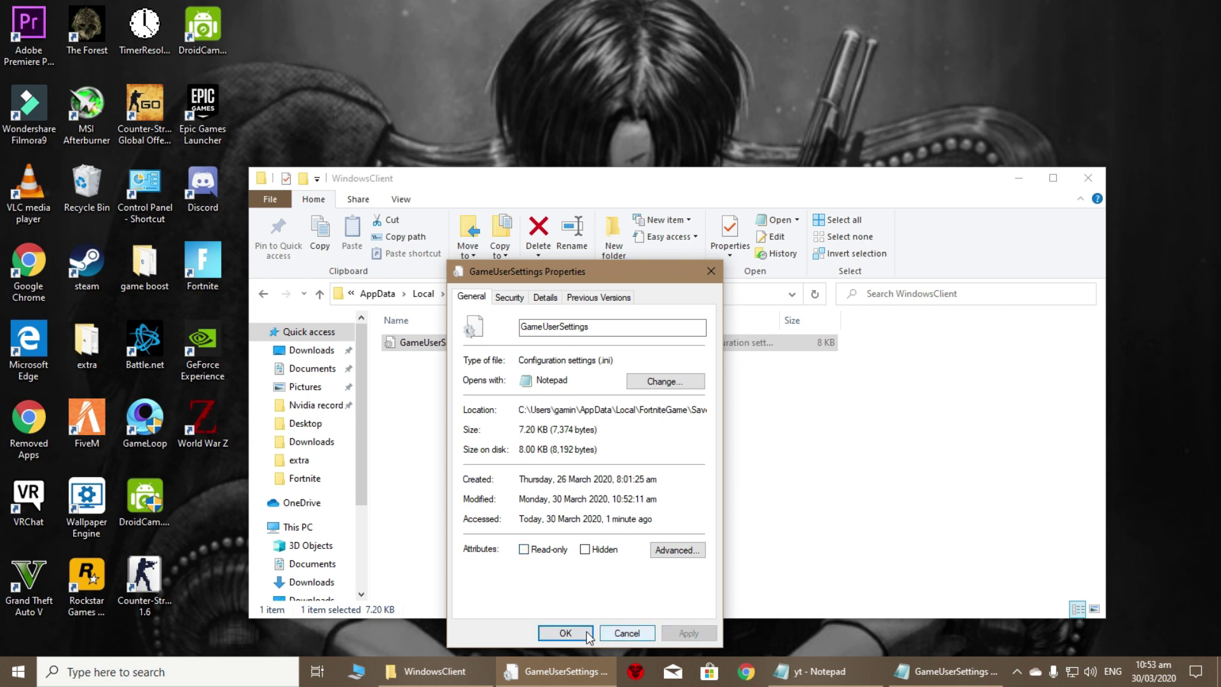
{"action": "left_click", "coordinate": [588, 635]}
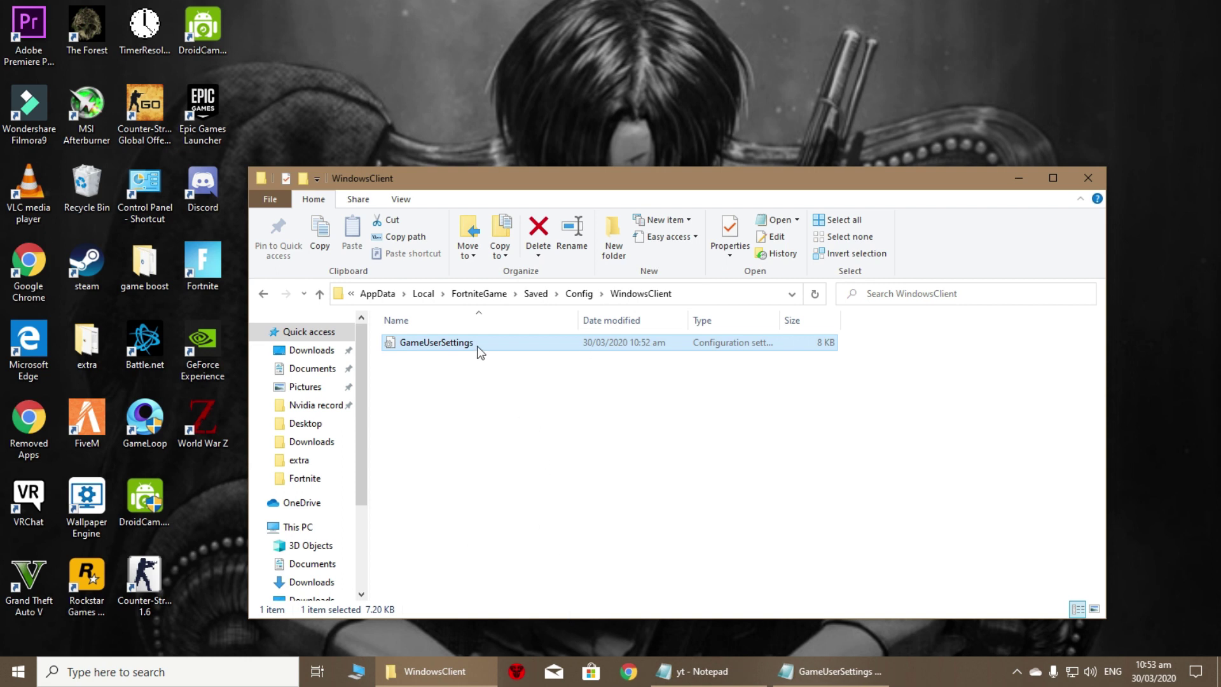
Open GameUserSettings in Notepad and close the older duplicate Notepad window.
{"action": "double_click", "coordinate": [447, 349]}
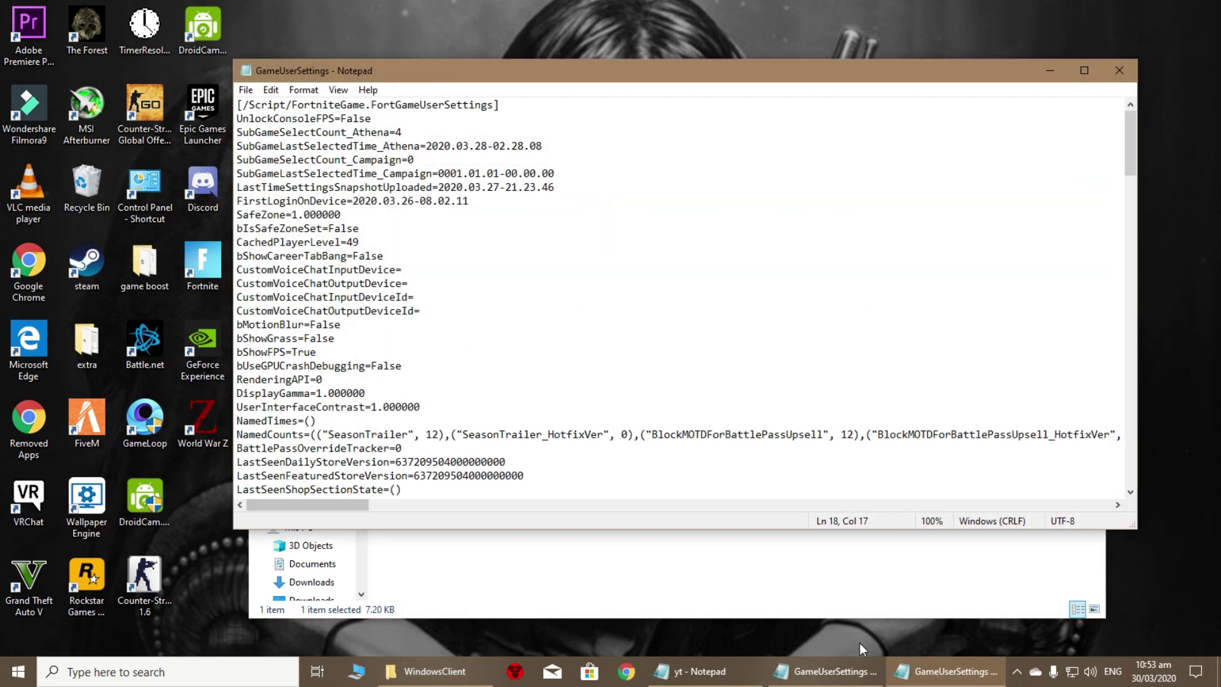
{"action": "left_click", "coordinate": [818, 671]}
{"action": "right_click", "coordinate": [817, 671]}
{"action": "left_click", "coordinate": [808, 647]}
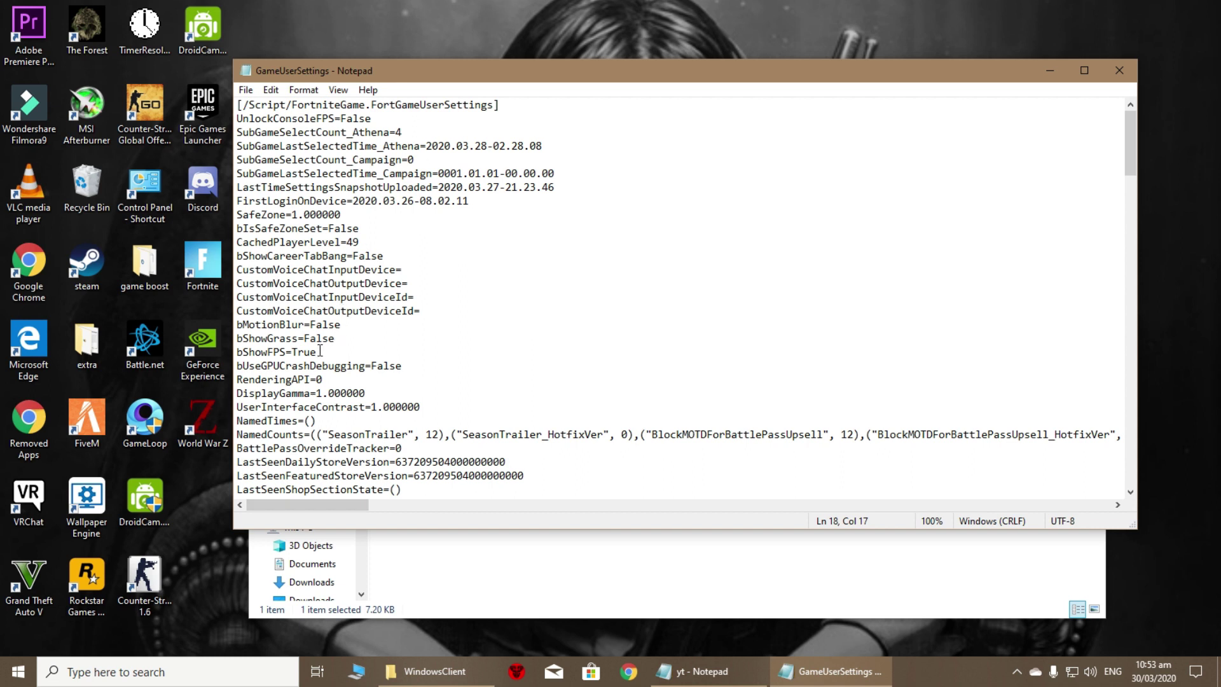
Highlight the bShowGrass value and the DisplayGamma value 1.000000.
{"action": "left_click_drag", "start_coordinate": [243, 338], "coordinate": [311, 338]}
{"action": "scroll", "coordinate": [480, 294], "scroll_direction": "down", "scroll_amount": 1}
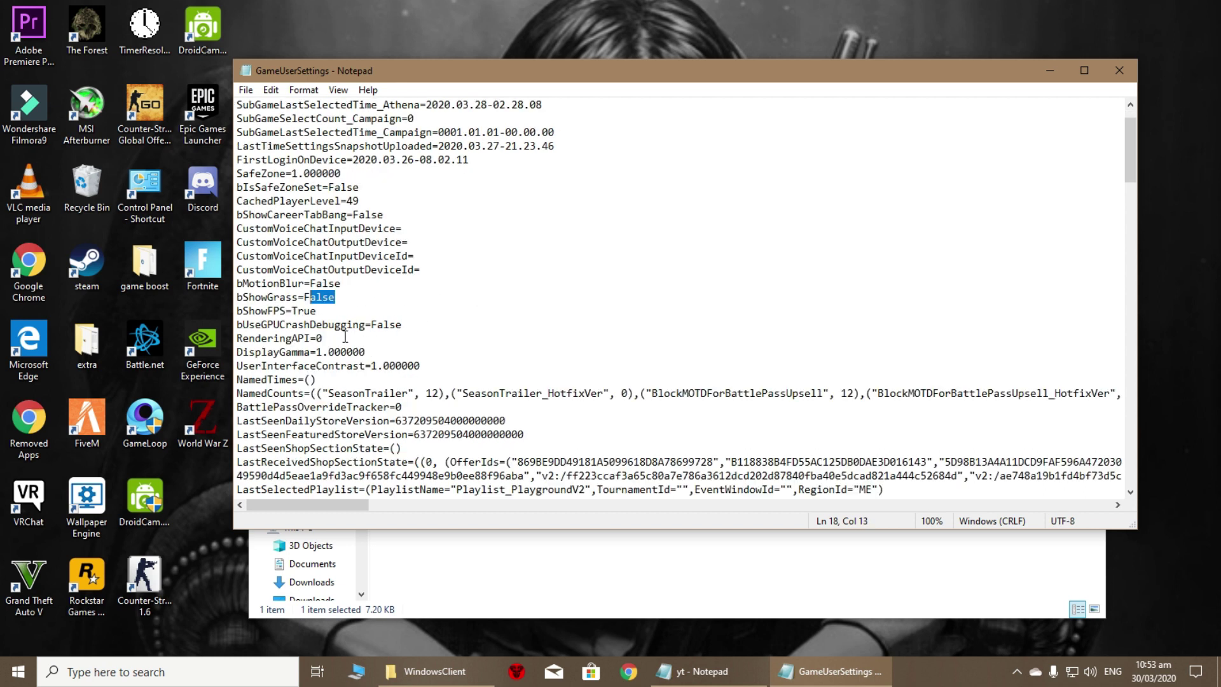
{"action": "left_click_drag", "start_coordinate": [316, 351], "coordinate": [360, 350]}
{"action": "scroll", "coordinate": [415, 346], "scroll_direction": "down", "scroll_amount": 13}
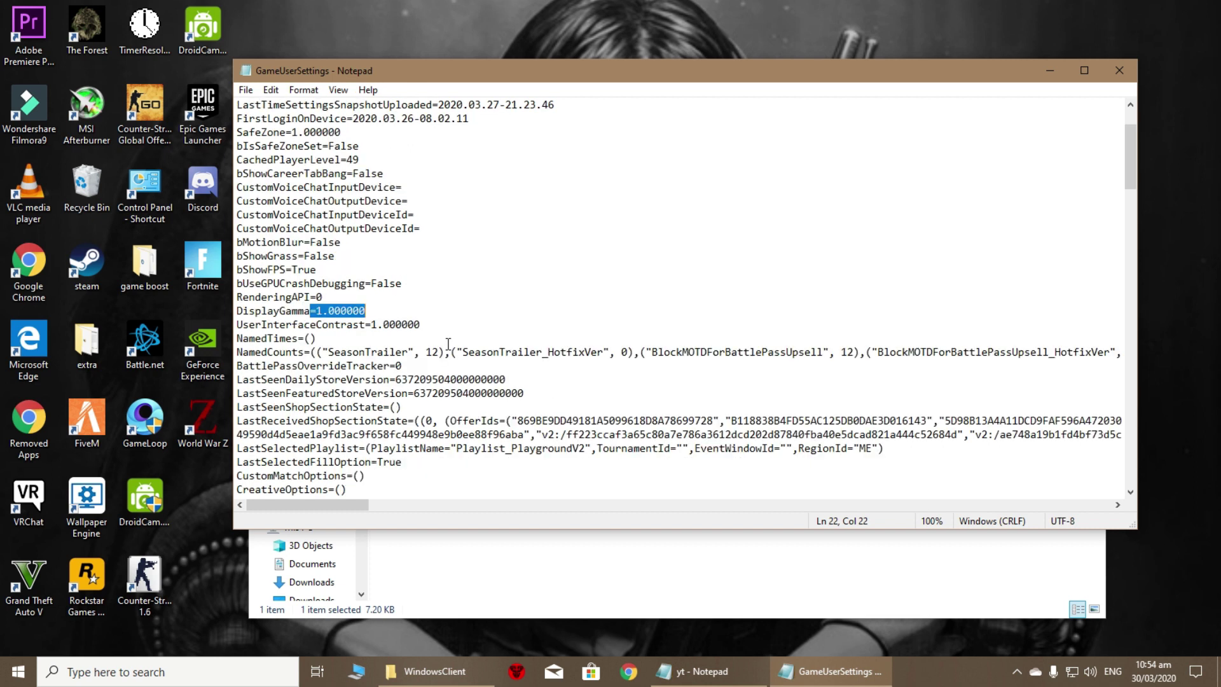
{"action": "scroll", "coordinate": [450, 340], "scroll_direction": "down", "scroll_amount": 18}
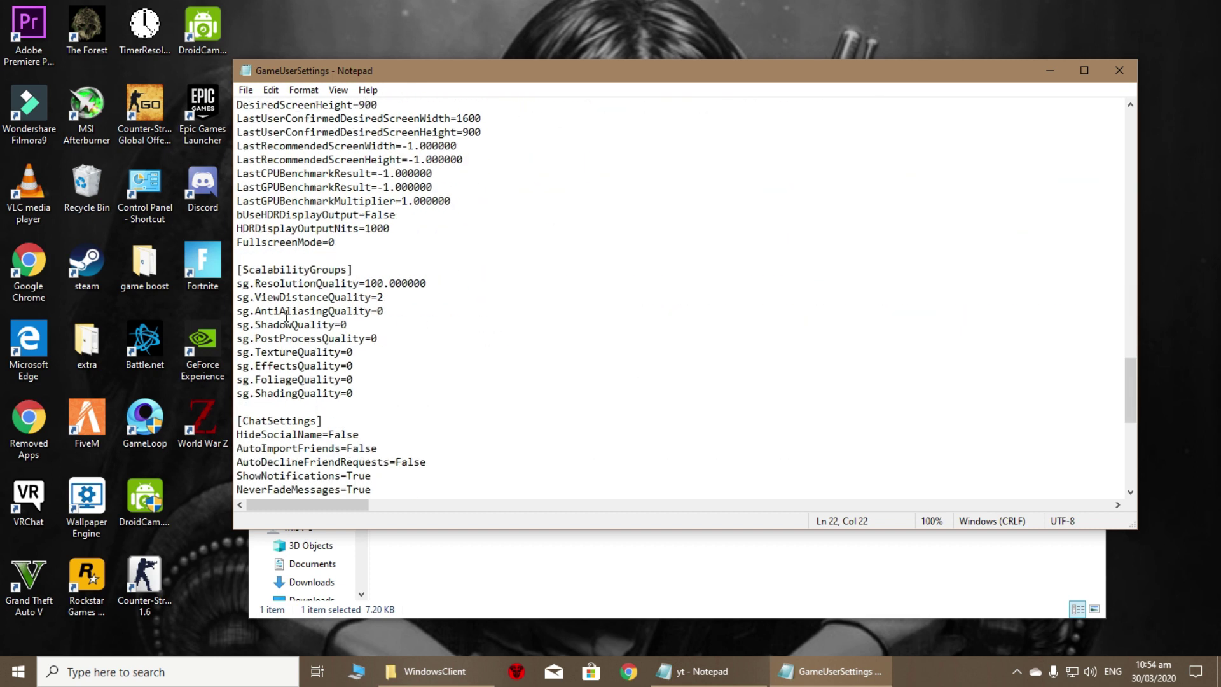
{"action": "left_click_drag", "start_coordinate": [235, 326], "coordinate": [425, 405]}
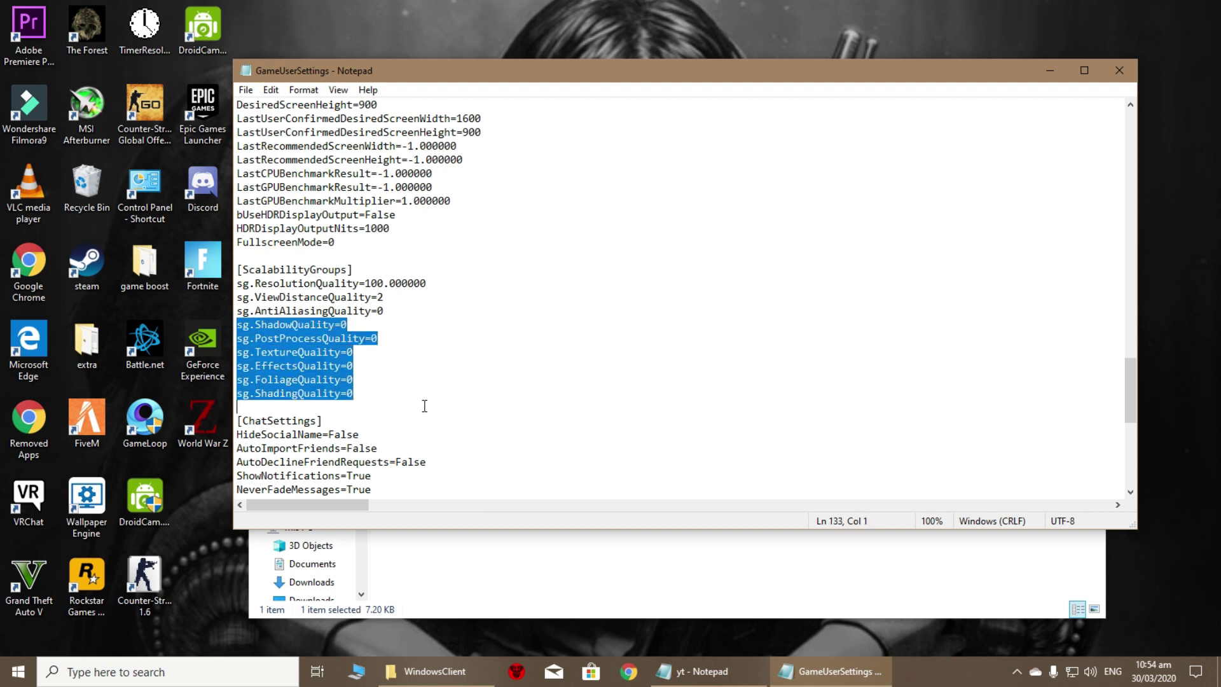
{"action": "left_click_drag", "start_coordinate": [243, 310], "coordinate": [389, 389]}
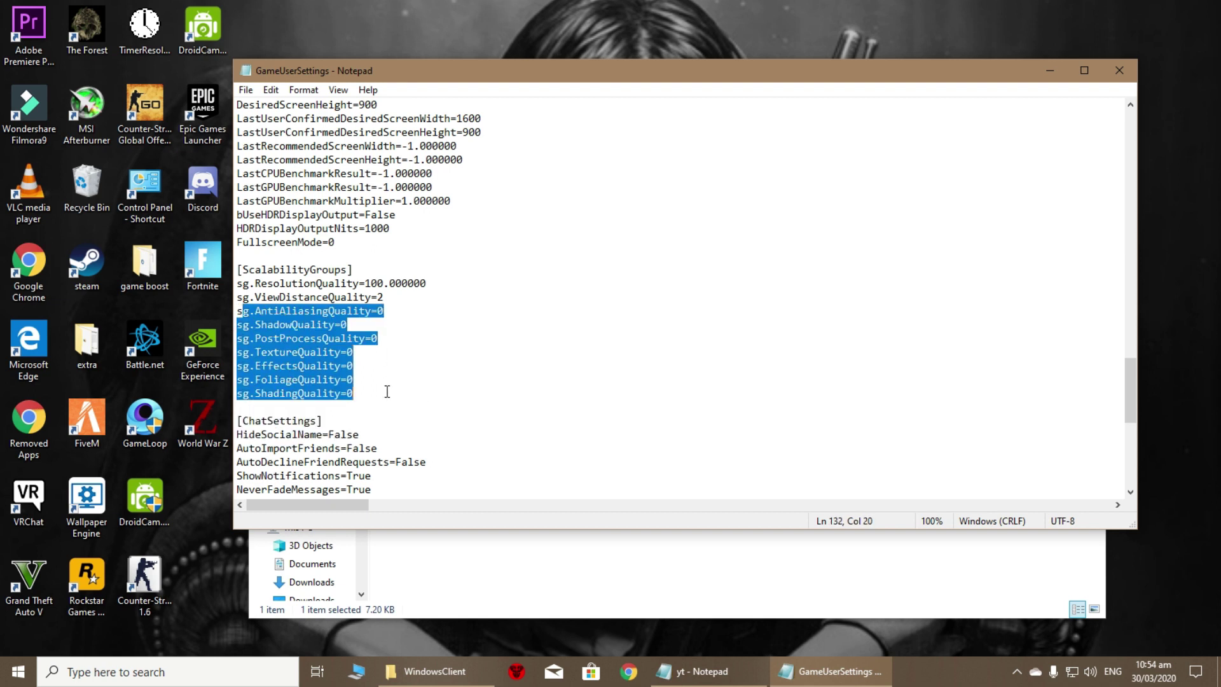
{"action": "left_click", "coordinate": [421, 318]}
{"action": "left_click_drag", "start_coordinate": [391, 298], "coordinate": [294, 299]}
{"action": "left_click", "coordinate": [420, 301]}
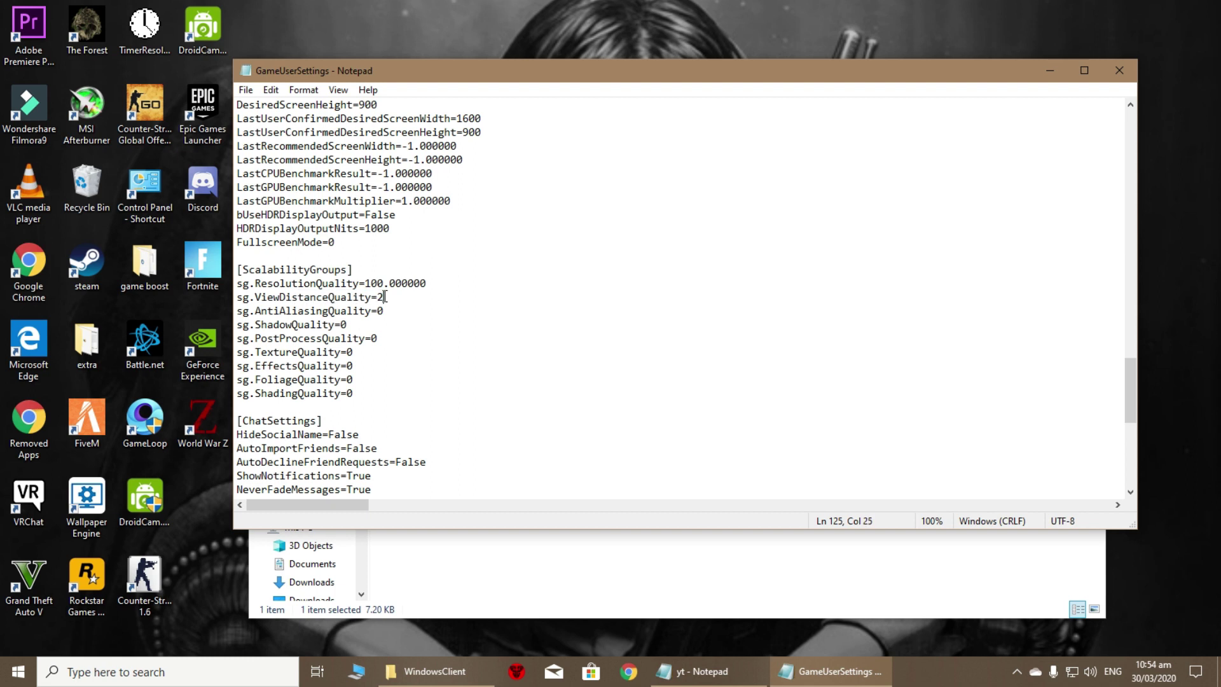
{"action": "left_click_drag", "start_coordinate": [420, 300], "coordinate": [332, 298]}
{"action": "left_click", "coordinate": [420, 301]}
{"action": "left_click", "coordinate": [411, 352]}
{"action": "left_click_drag", "start_coordinate": [238, 380], "coordinate": [367, 393]}
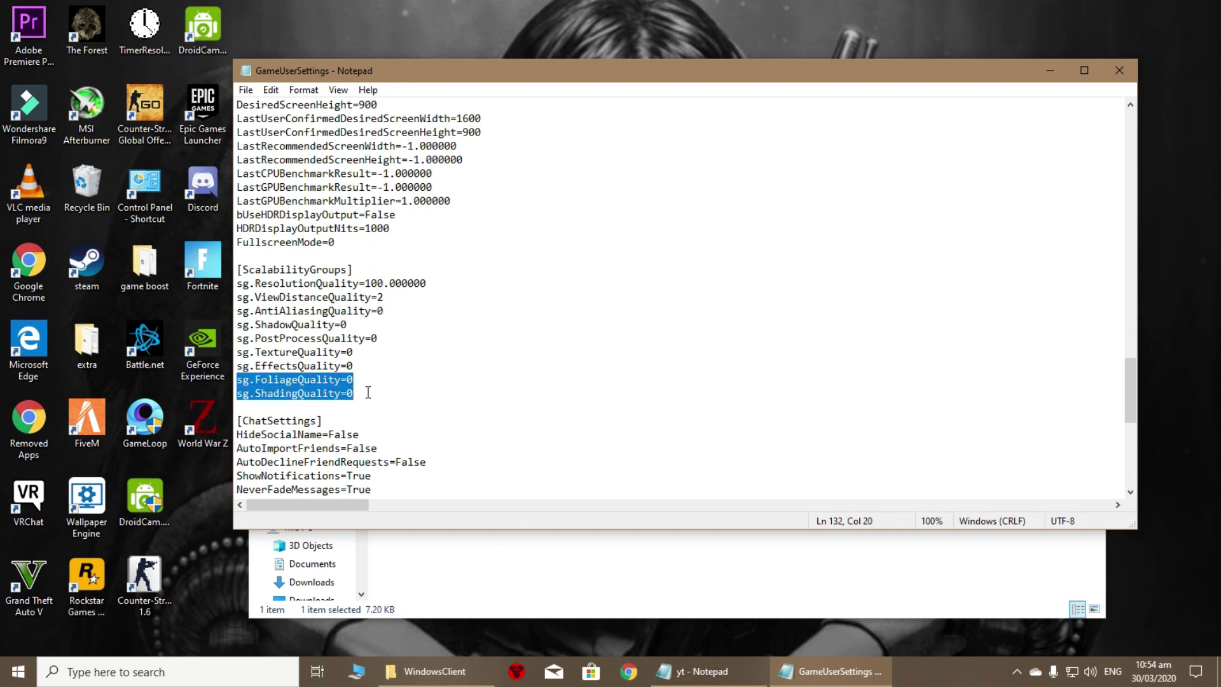
{"action": "left_click", "coordinate": [354, 380]}
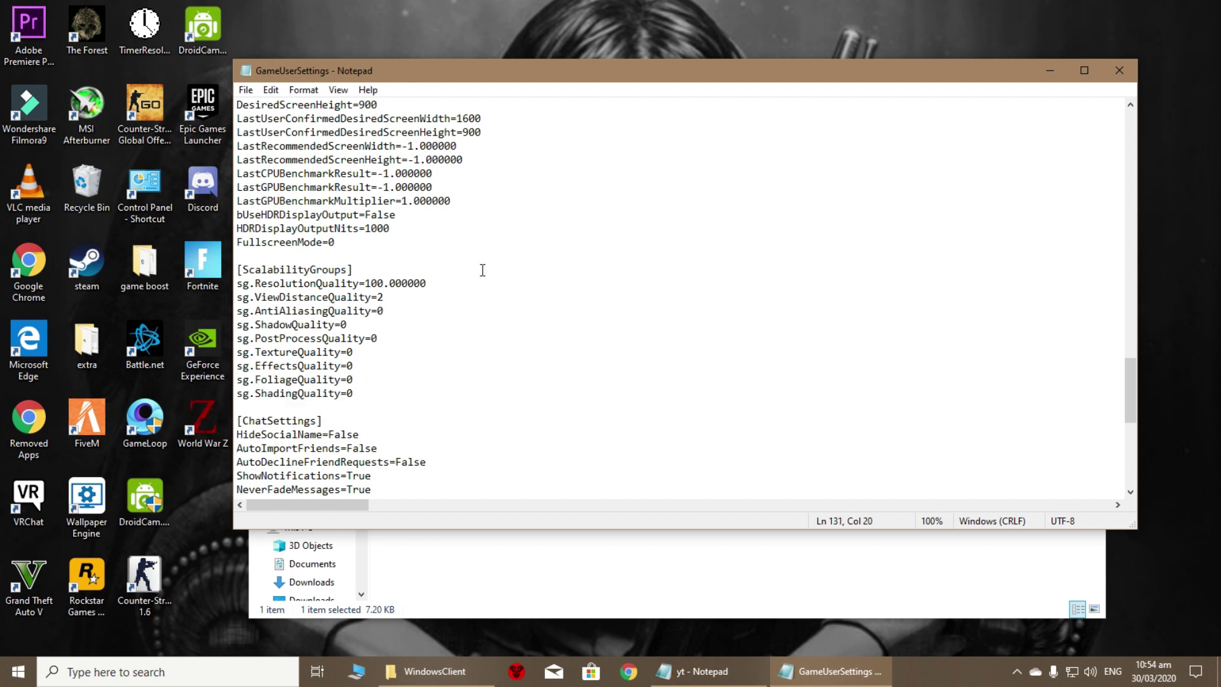
{"action": "left_click_drag", "start_coordinate": [550, 231], "coordinate": [538, 343]}
{"action": "left_click", "coordinate": [507, 362]}
{"action": "left_click_drag", "start_coordinate": [456, 256], "coordinate": [428, 283]}
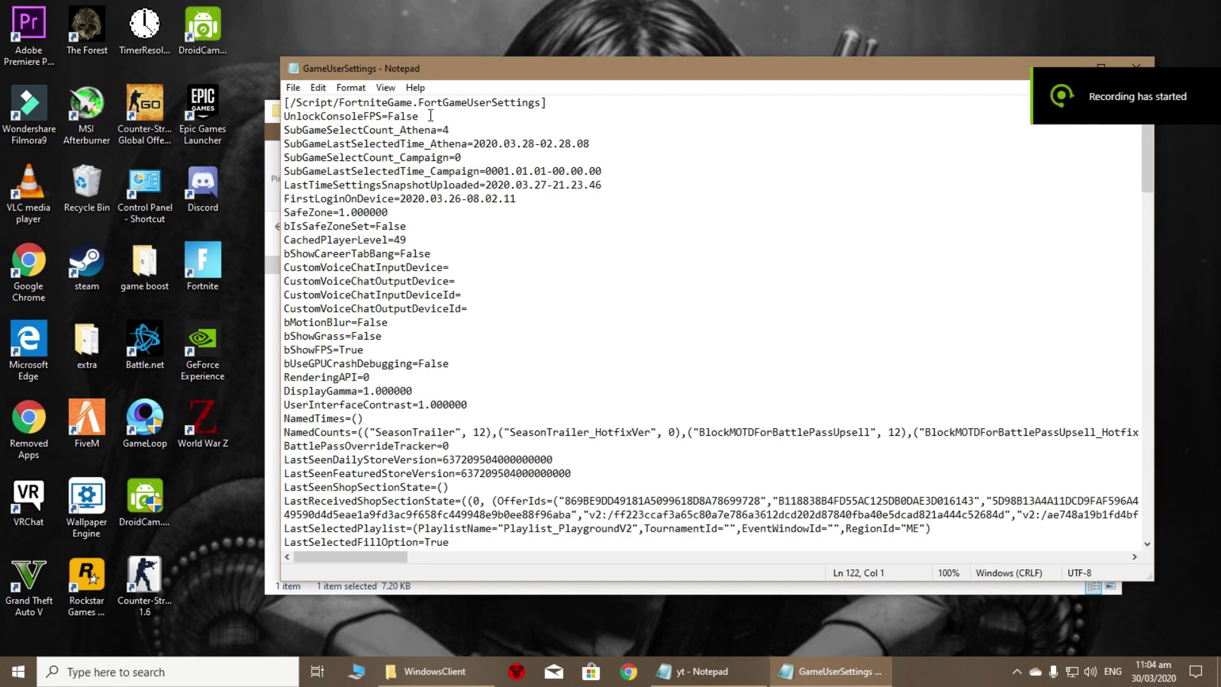
Save GameUserSettings in Notepad and minimize Notepad.
{"action": "left_click", "coordinate": [293, 88]}
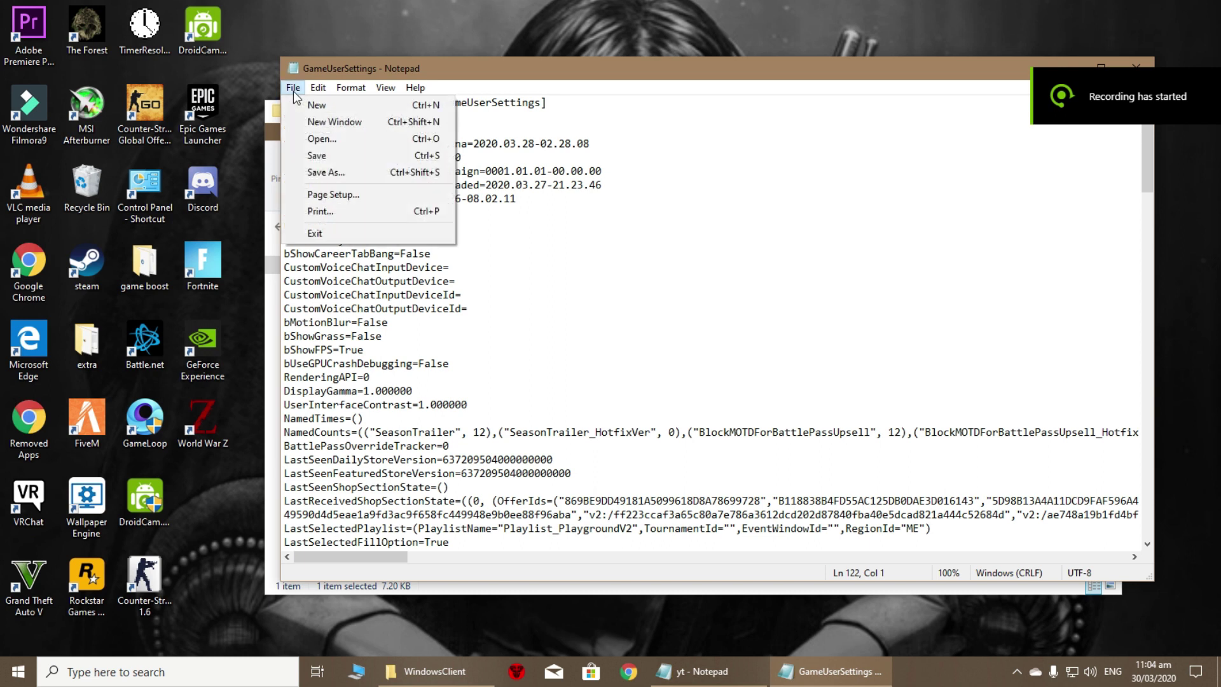
{"action": "left_click", "coordinate": [382, 156]}
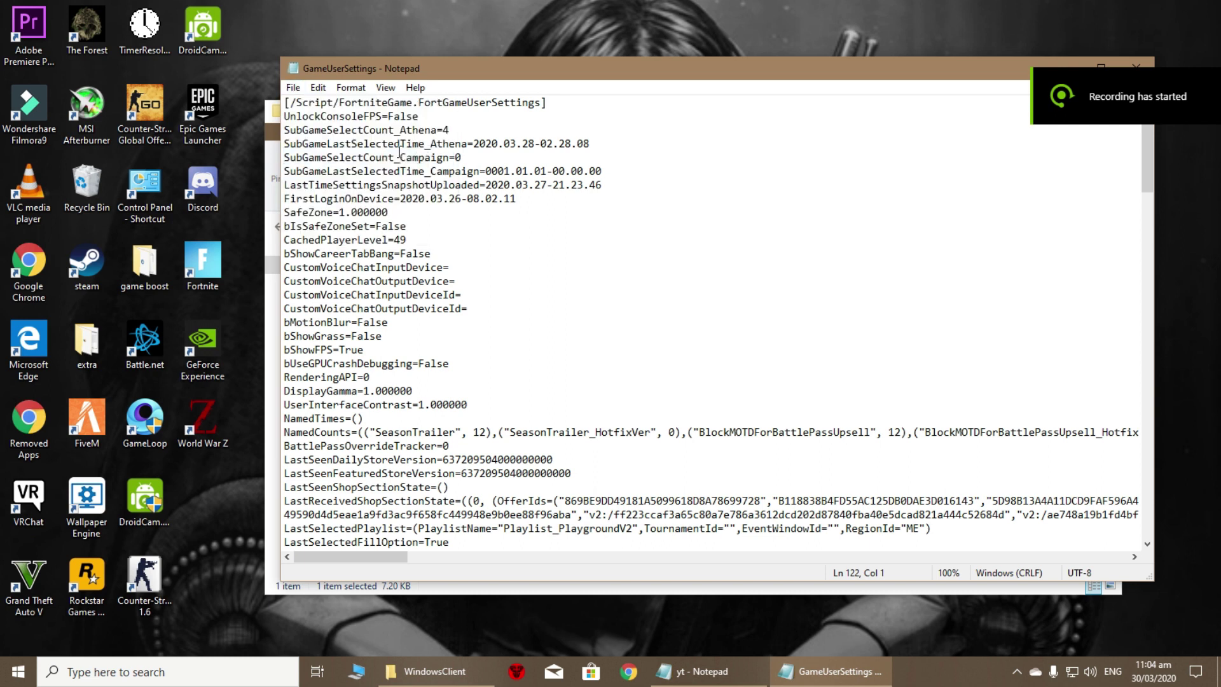
{"action": "left_click", "coordinate": [1069, 68]}
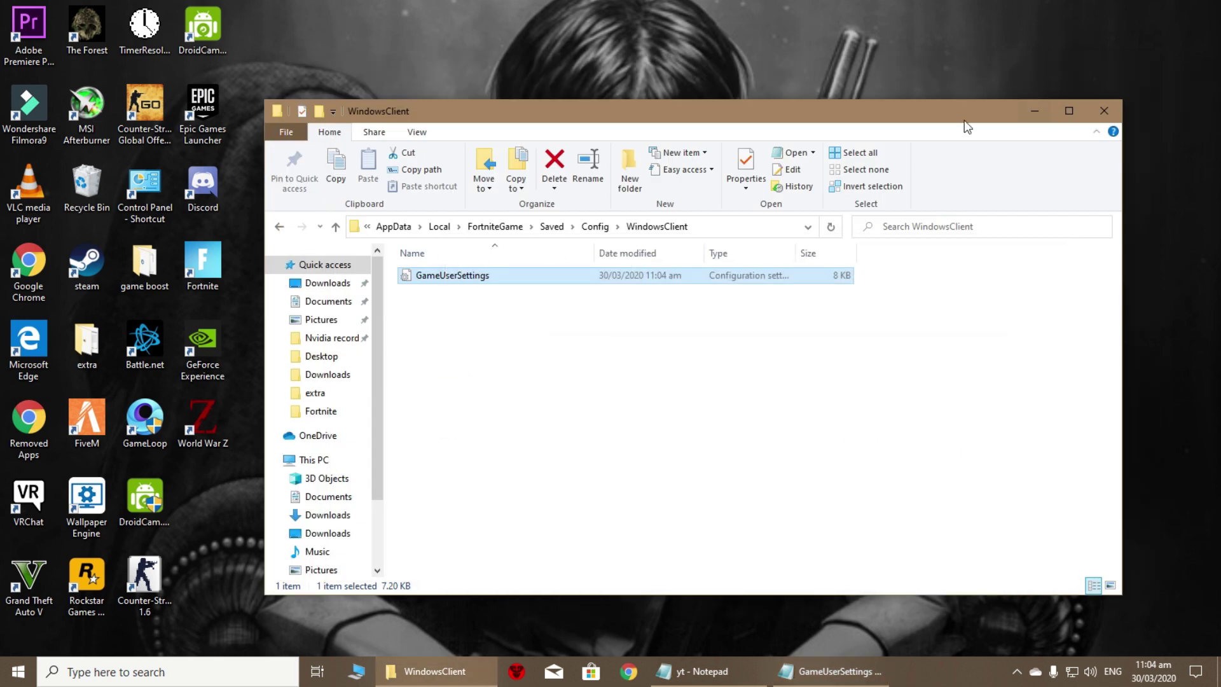
Mark GameUserSettings as Read-only and close the WindowsClient folder window.
{"action": "right_click", "coordinate": [452, 280]}
{"action": "left_click", "coordinate": [496, 566]}
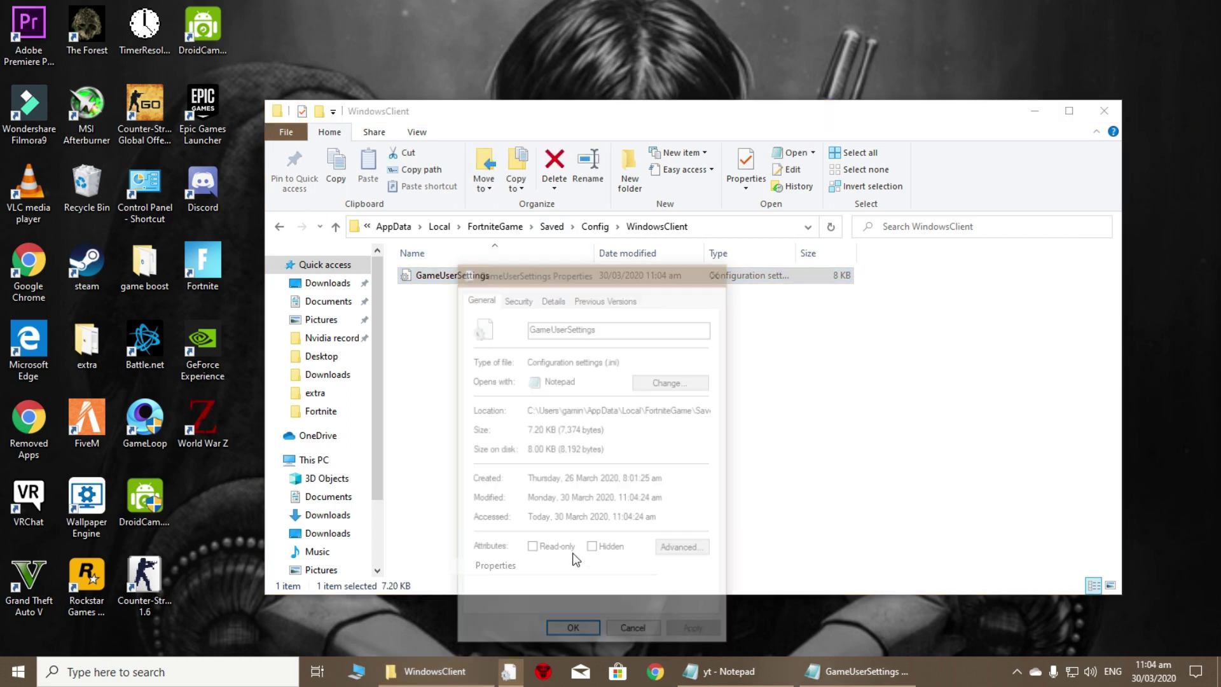
{"action": "left_click", "coordinate": [532, 550]}
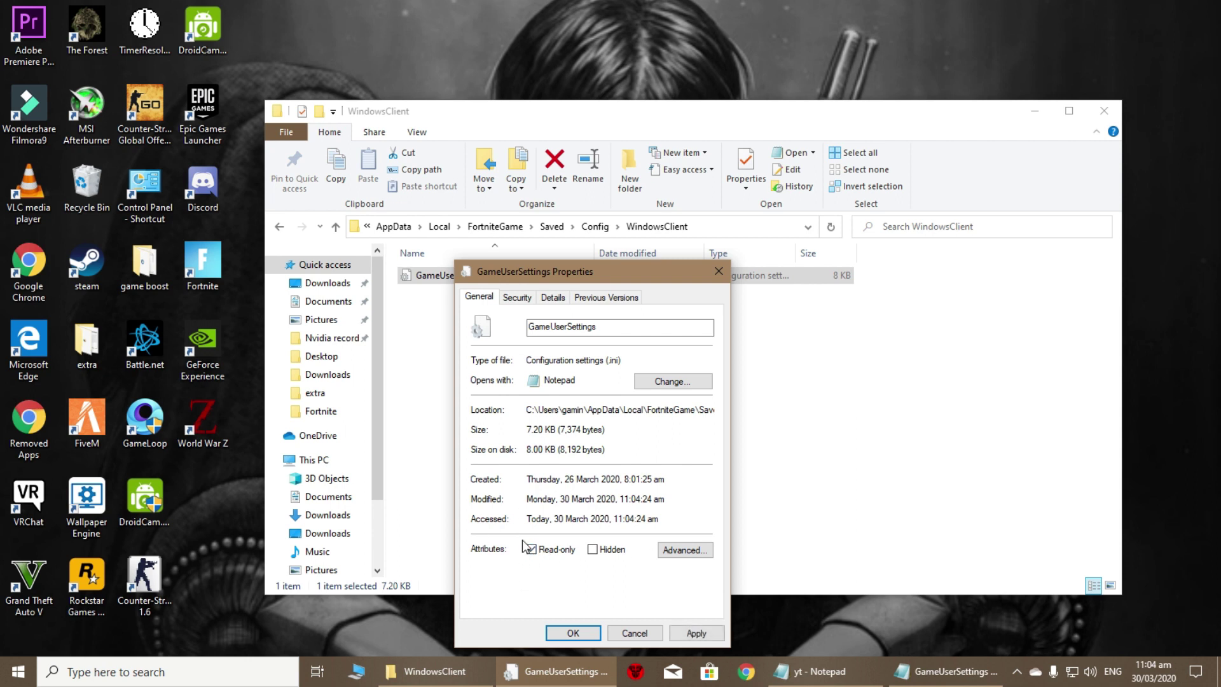
{"action": "left_click", "coordinate": [696, 632]}
{"action": "left_click", "coordinate": [572, 633]}
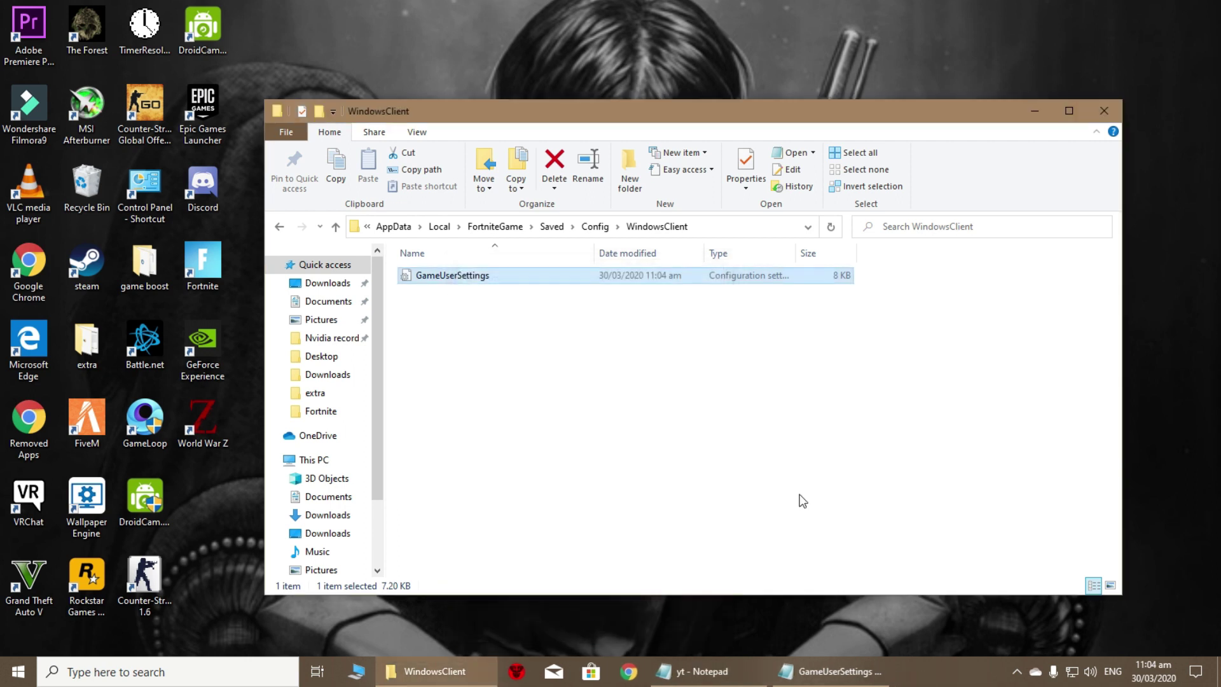
{"action": "left_click", "coordinate": [1104, 111]}
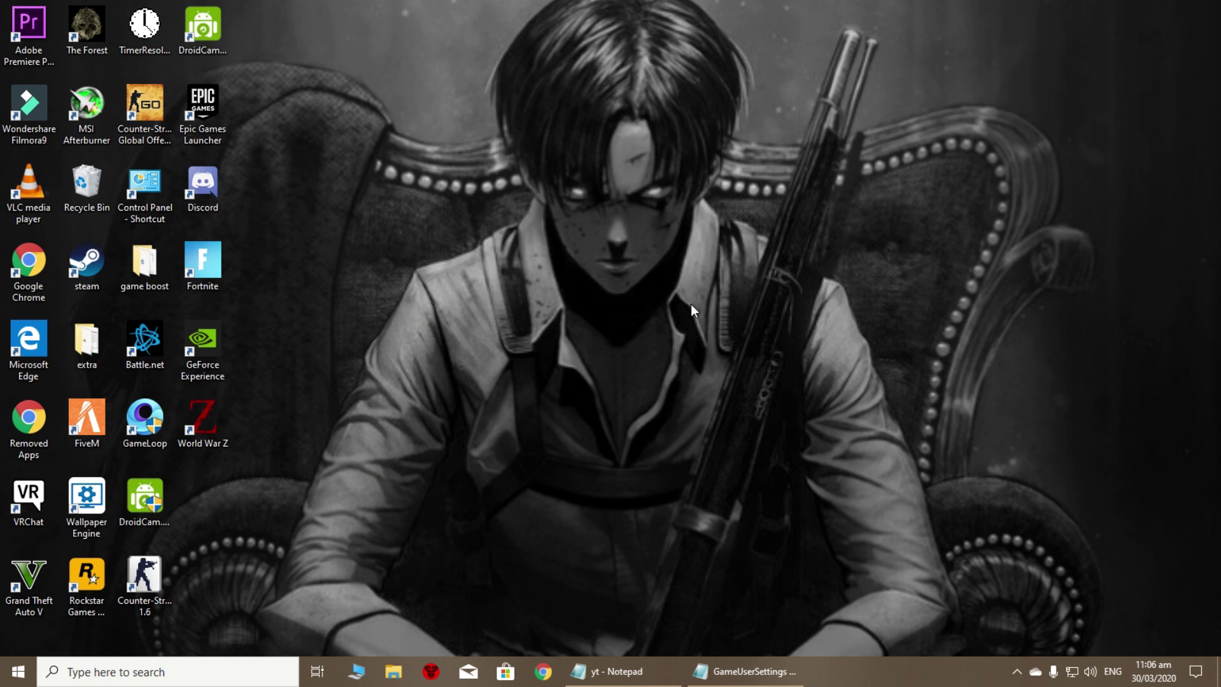
Launch NVIDIA Control Panel from the desktop context menu and drag it toward centre.
{"action": "right_click", "coordinate": [712, 270]}
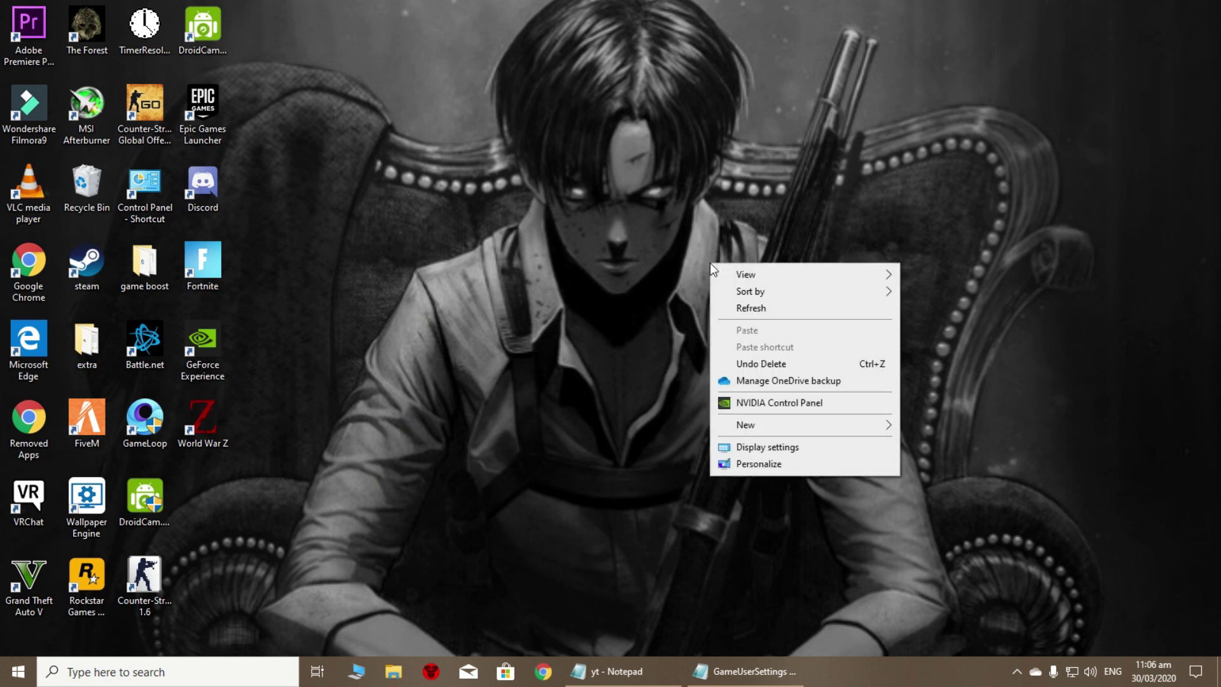
{"action": "left_click", "coordinate": [775, 406]}
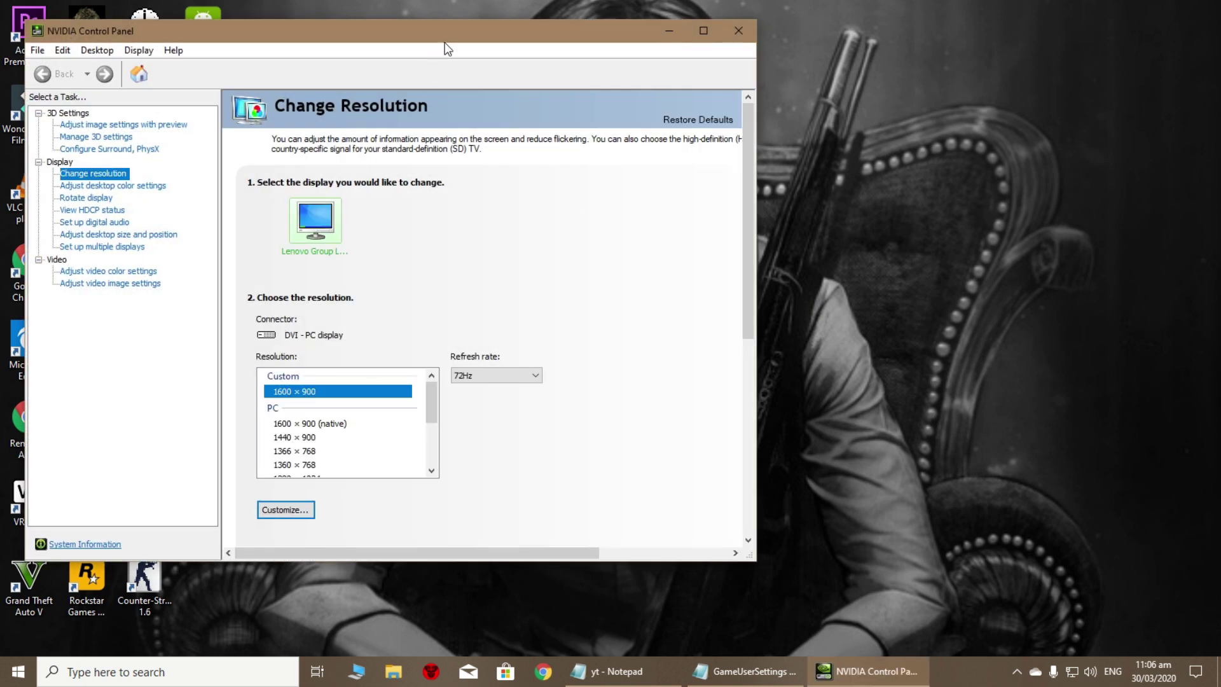
{"action": "left_click_drag", "start_coordinate": [446, 37], "coordinate": [764, 100]}
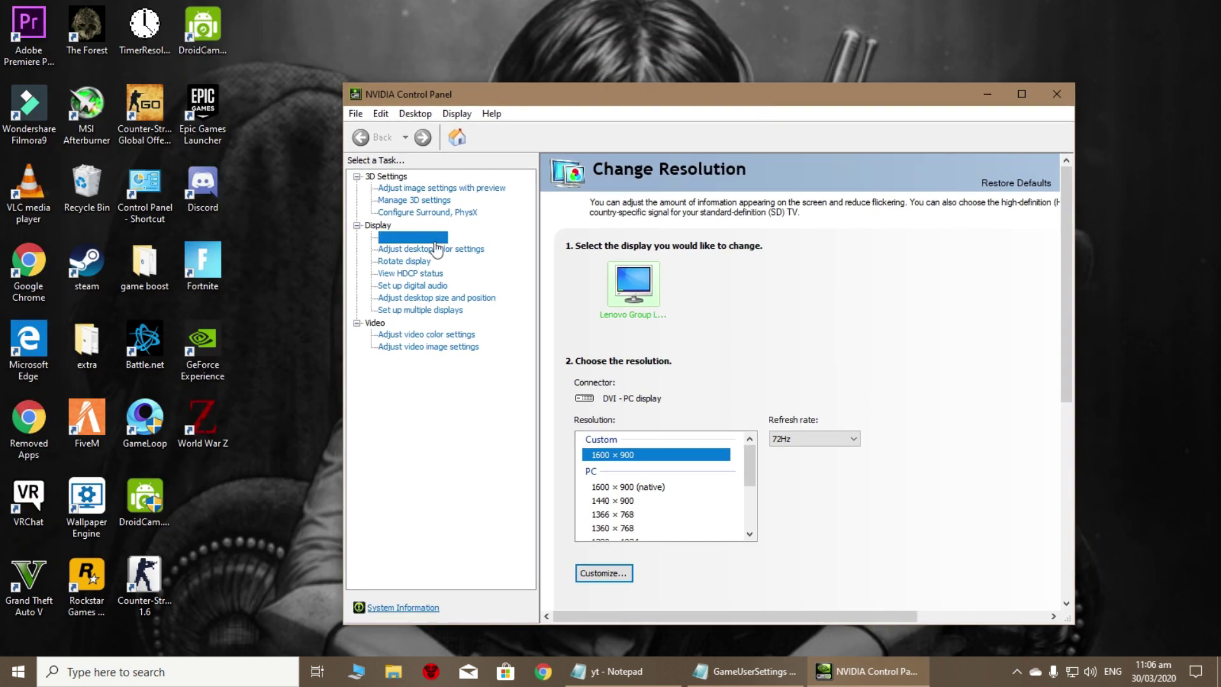
In Manage 3D settings, keep Power management mode at Prefer maximum performance.
{"action": "left_click", "coordinate": [407, 201]}
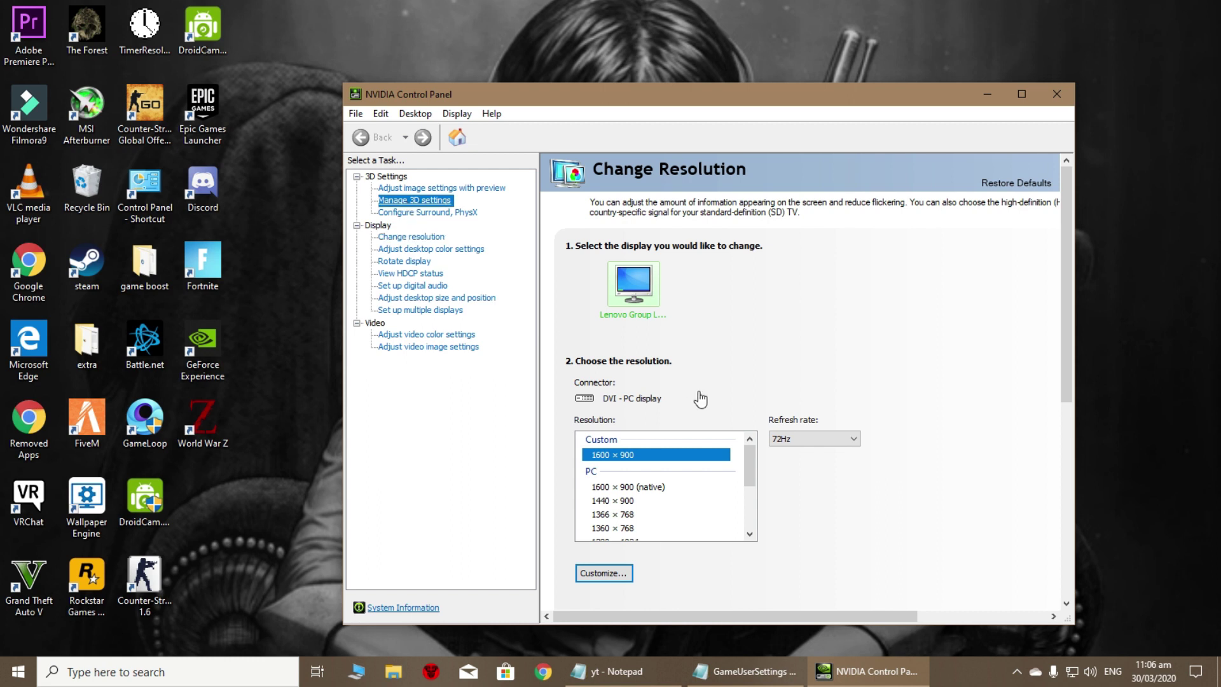
{"action": "left_click_drag", "start_coordinate": [941, 358], "coordinate": [946, 407]}
{"action": "scroll", "coordinate": [947, 407], "scroll_direction": "down", "scroll_amount": 1}
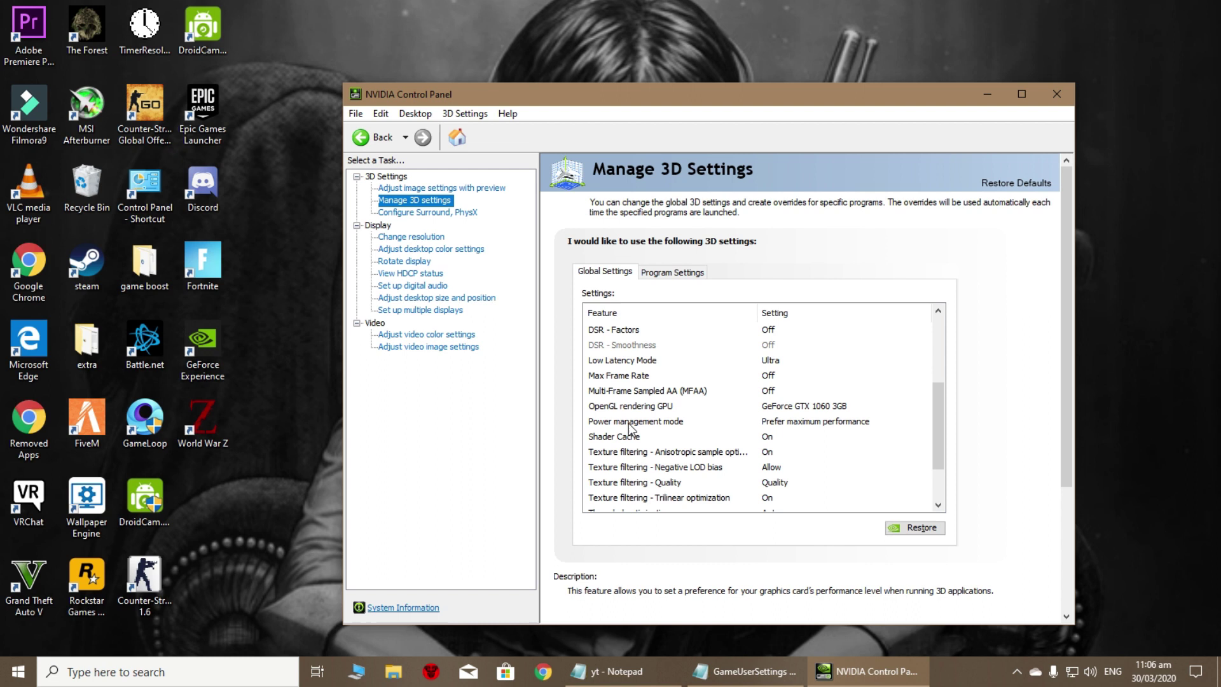
{"action": "left_click", "coordinate": [811, 426]}
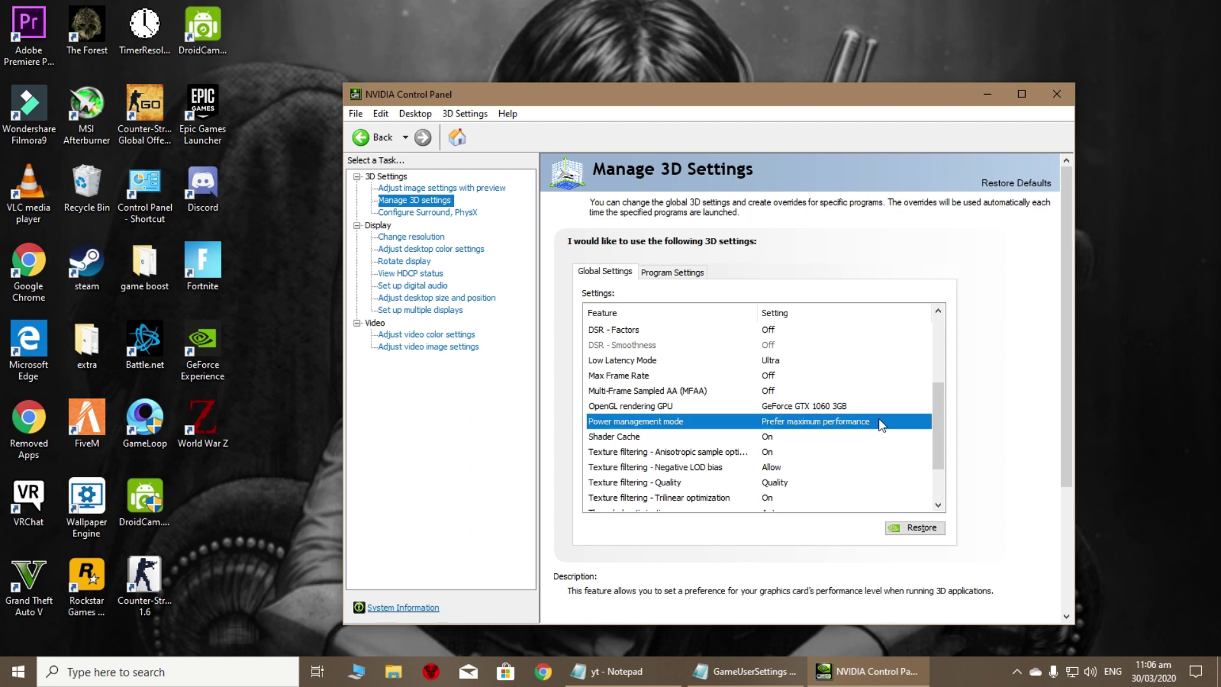
{"action": "left_click", "coordinate": [846, 425]}
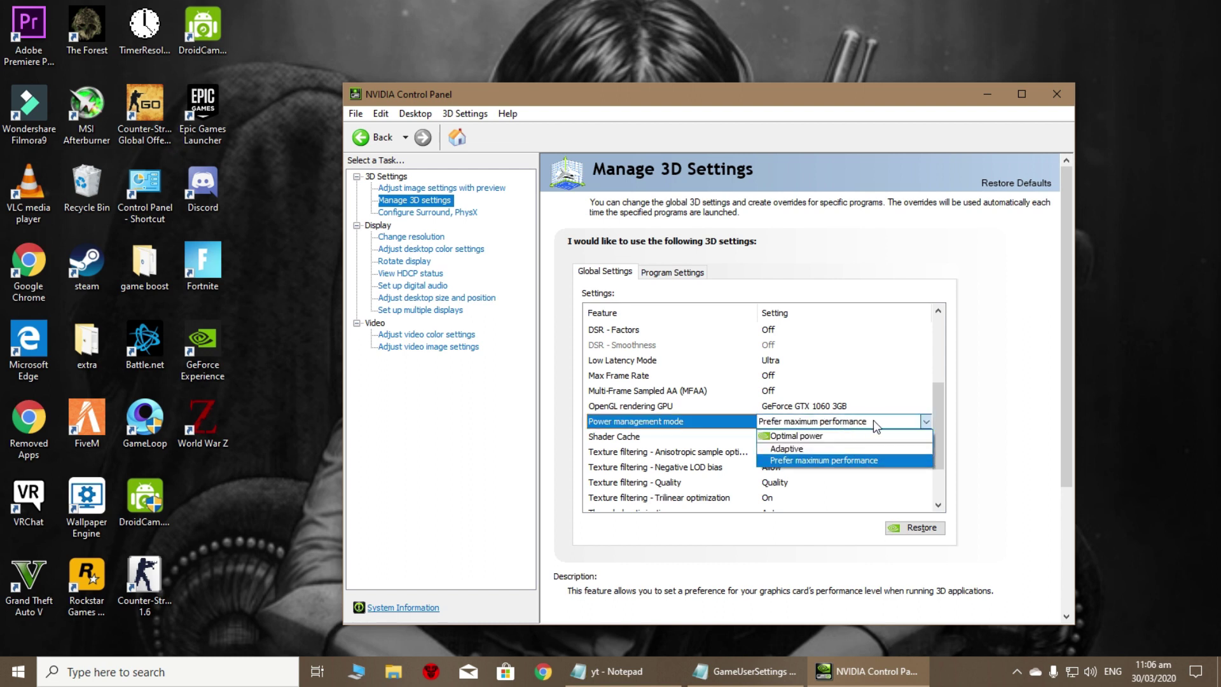
{"action": "left_click", "coordinate": [926, 423]}
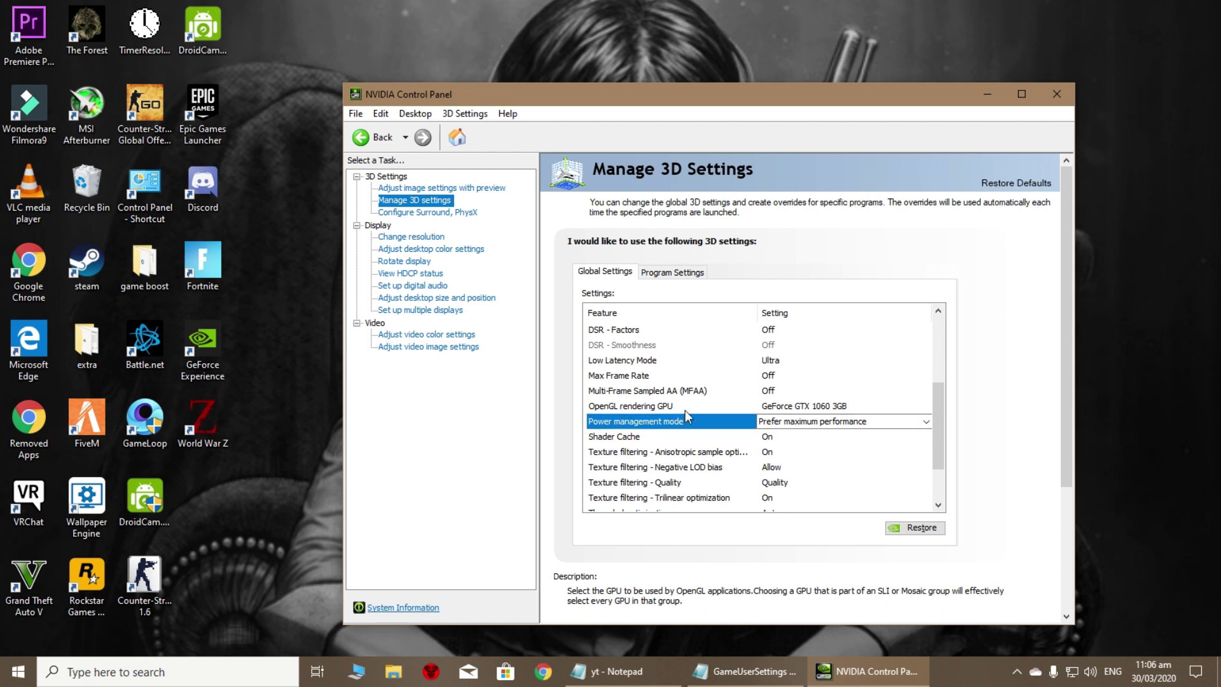
Keep GeForce GTX 1060 3GB as the OpenGL rendering GPU.
{"action": "left_click", "coordinate": [685, 410]}
{"action": "left_click", "coordinate": [863, 407]}
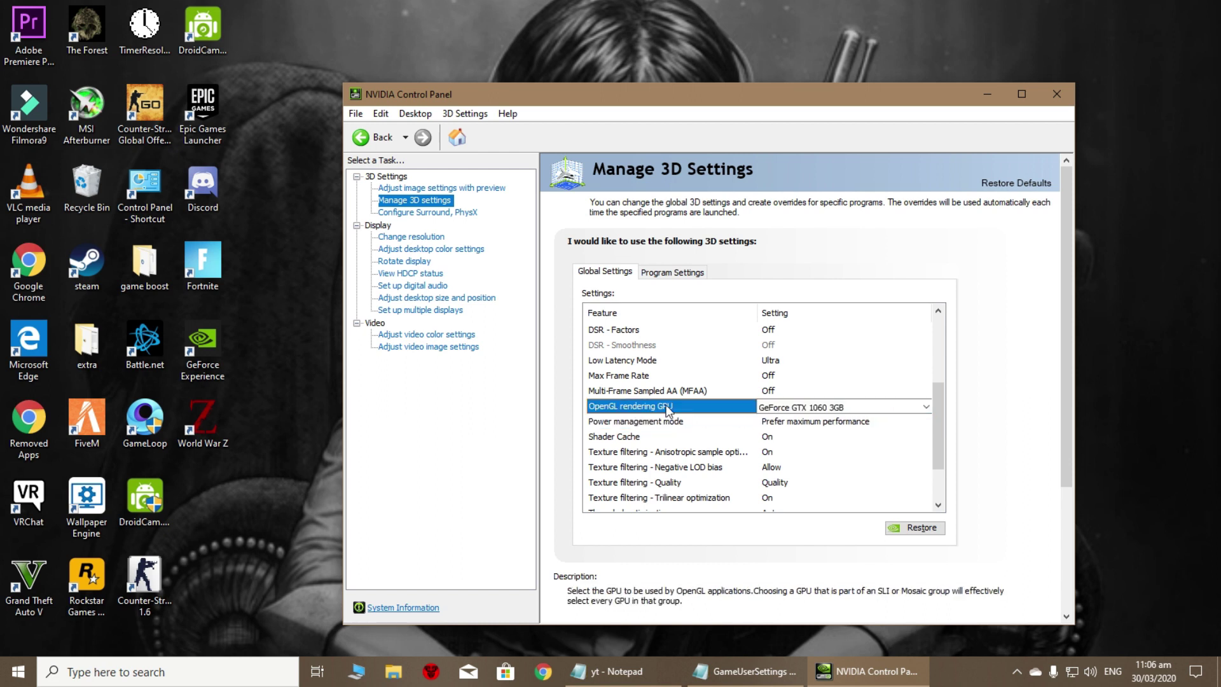
{"action": "left_click", "coordinate": [863, 407]}
{"action": "left_click", "coordinate": [827, 435]}
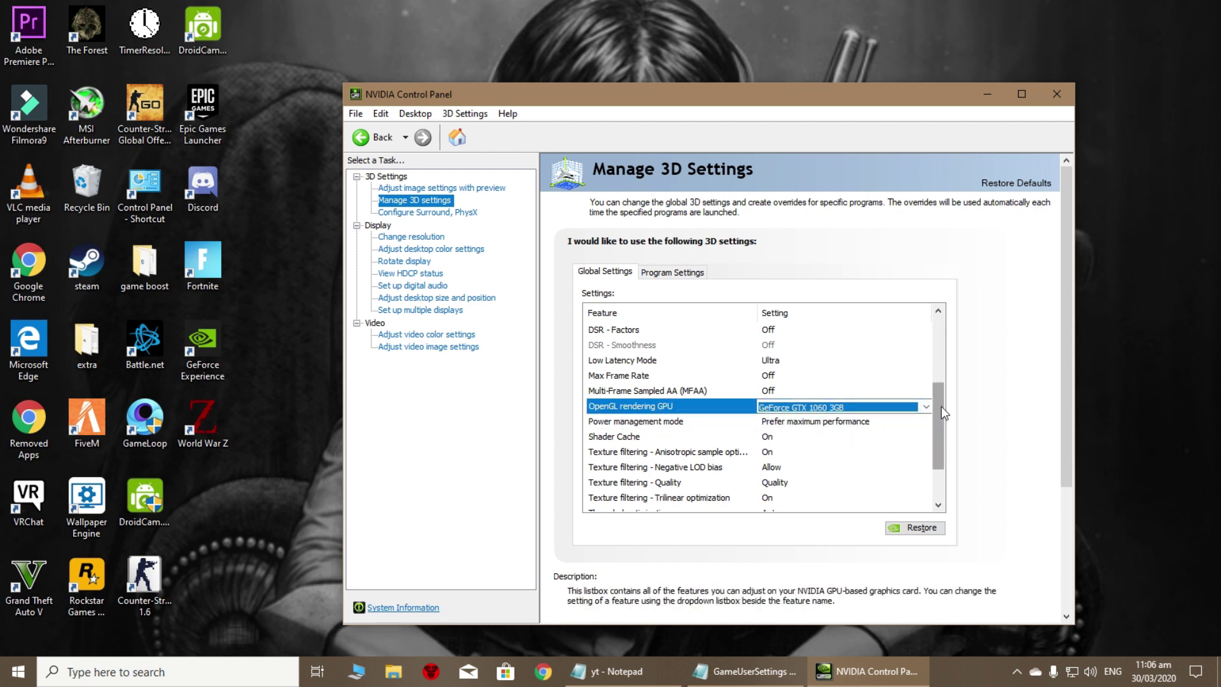
{"action": "left_click_drag", "start_coordinate": [942, 406], "coordinate": [934, 389]}
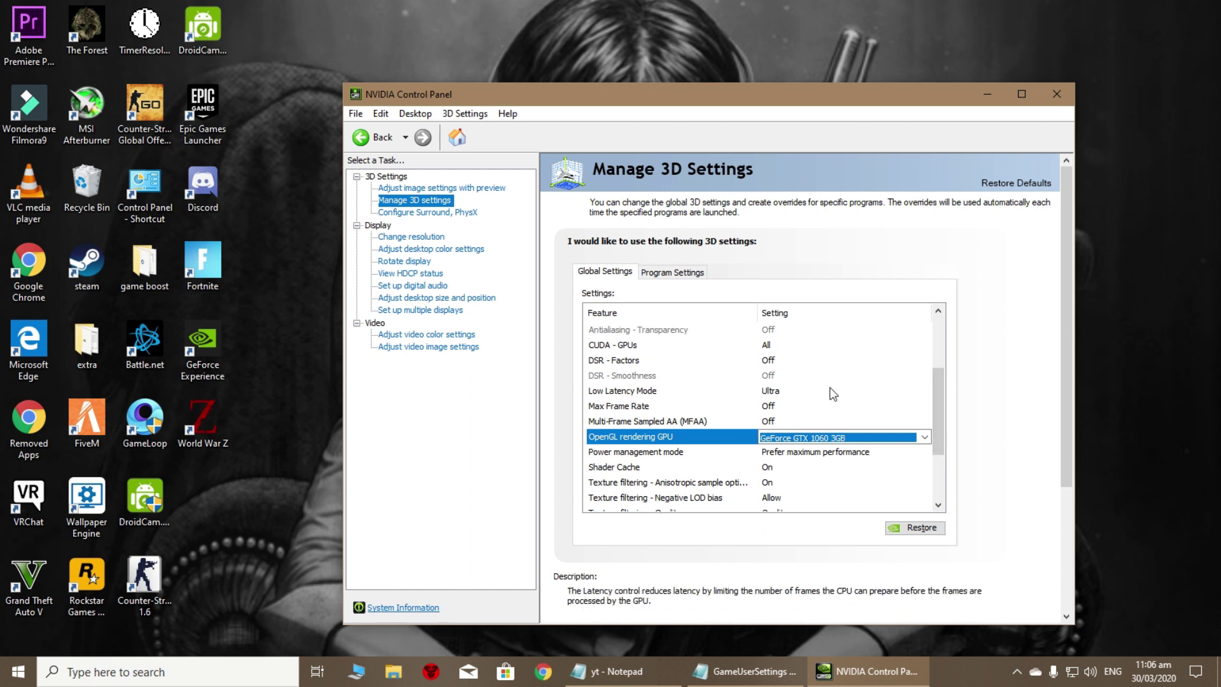
Keep Low Latency Mode at Ultra and close NVIDIA Control Panel.
{"action": "left_click", "coordinate": [617, 392]}
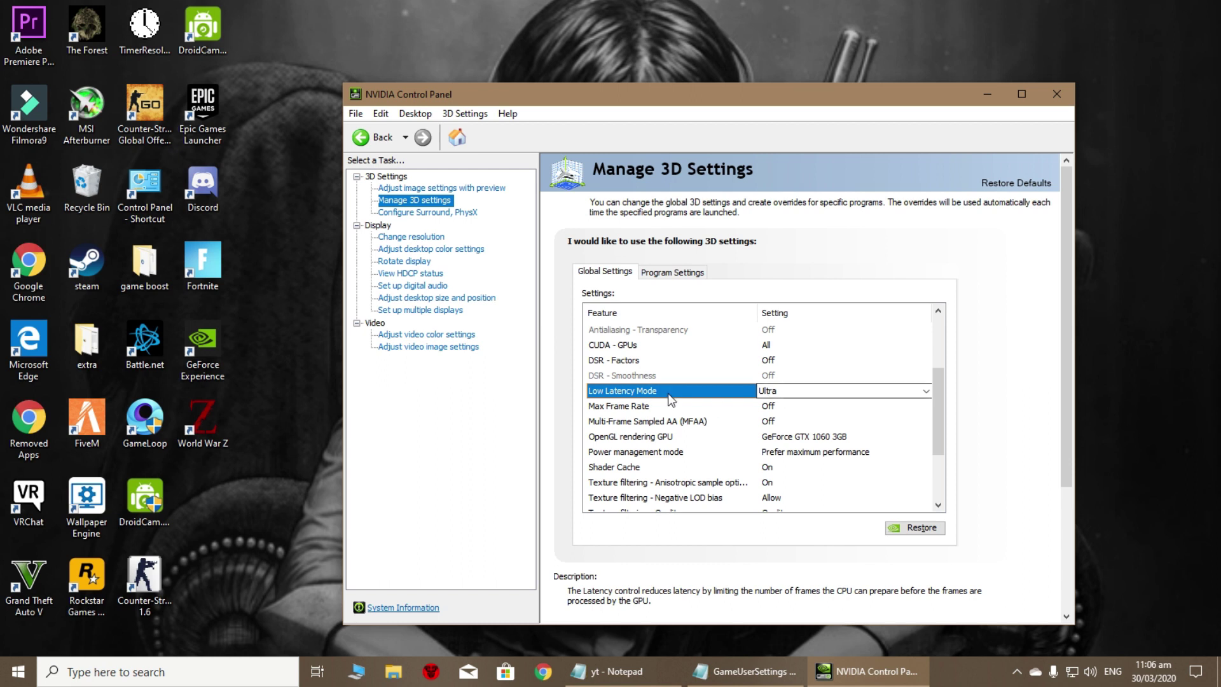
{"action": "left_click", "coordinate": [841, 394]}
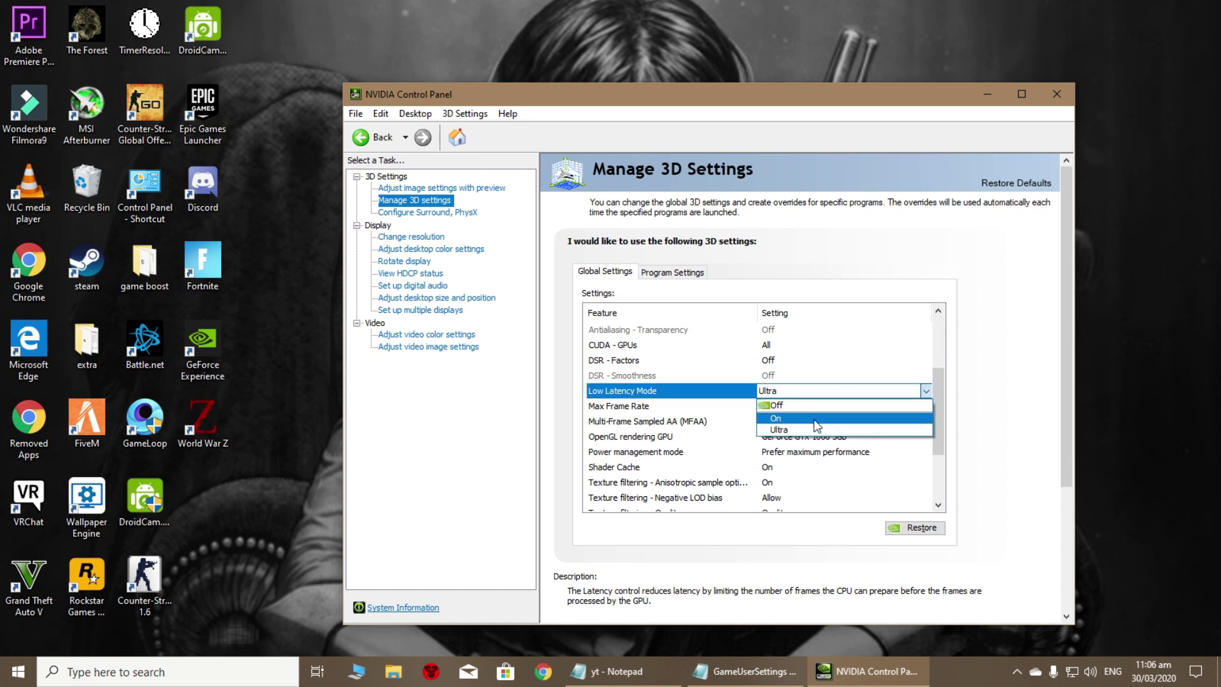
{"action": "left_click", "coordinate": [801, 424]}
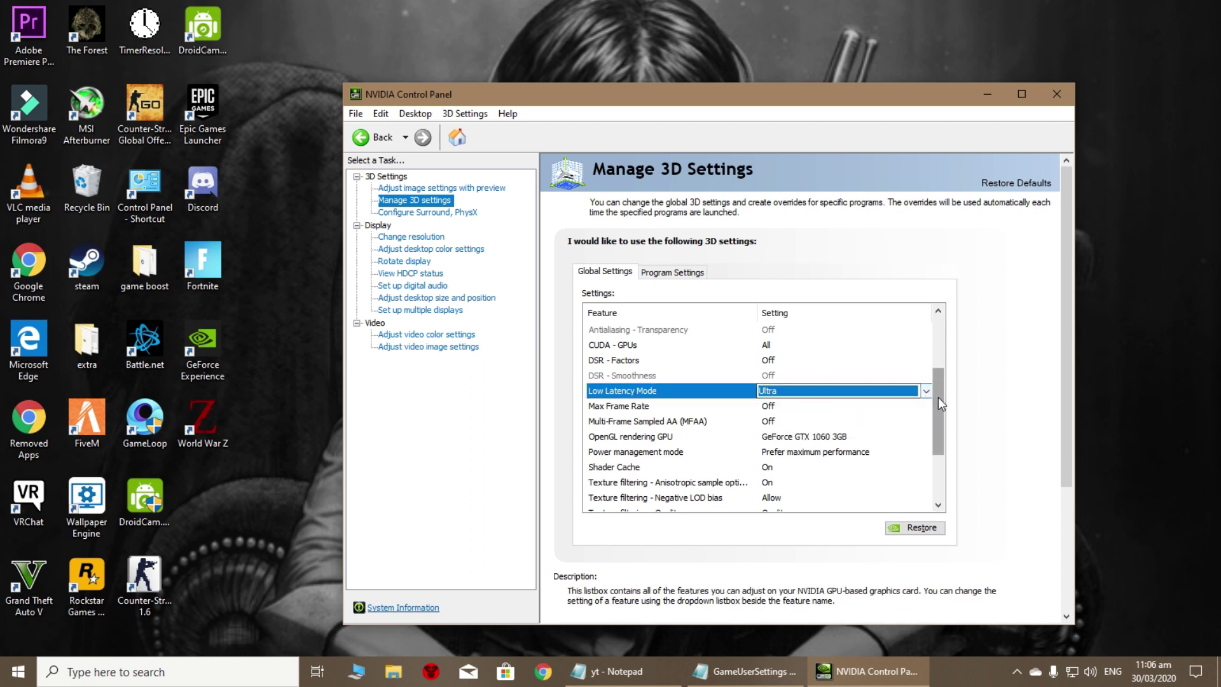
{"action": "left_click_drag", "start_coordinate": [938, 397], "coordinate": [937, 387]}
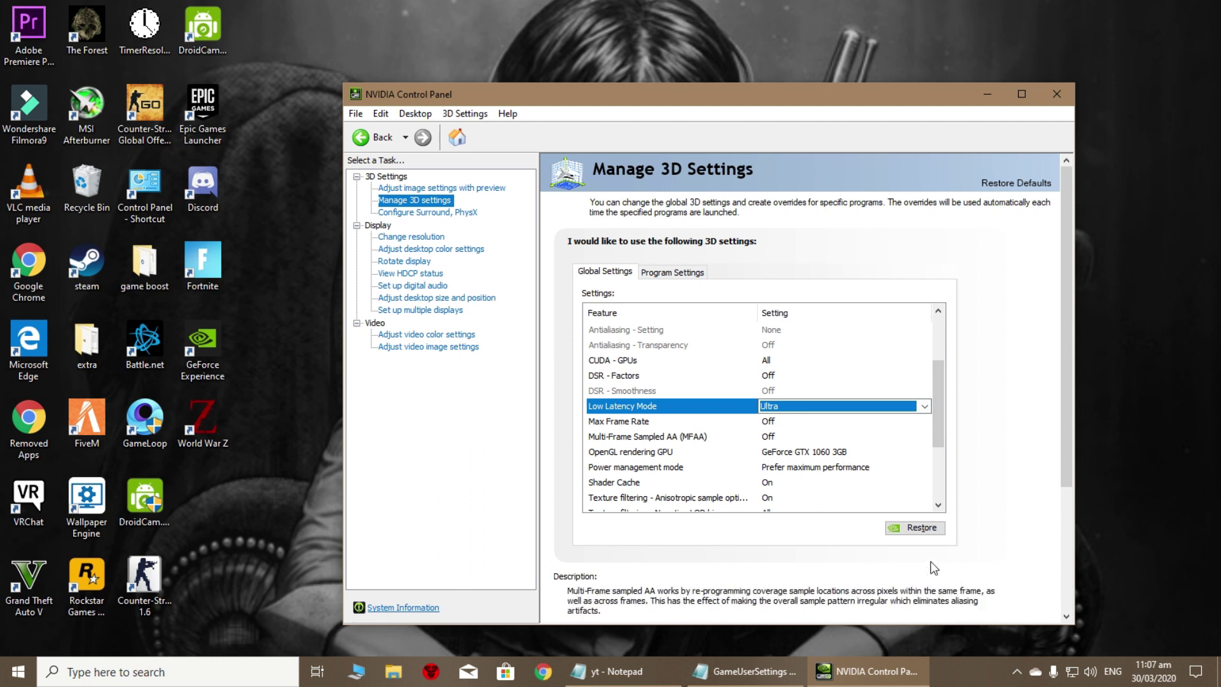
{"action": "left_click", "coordinate": [1056, 95]}
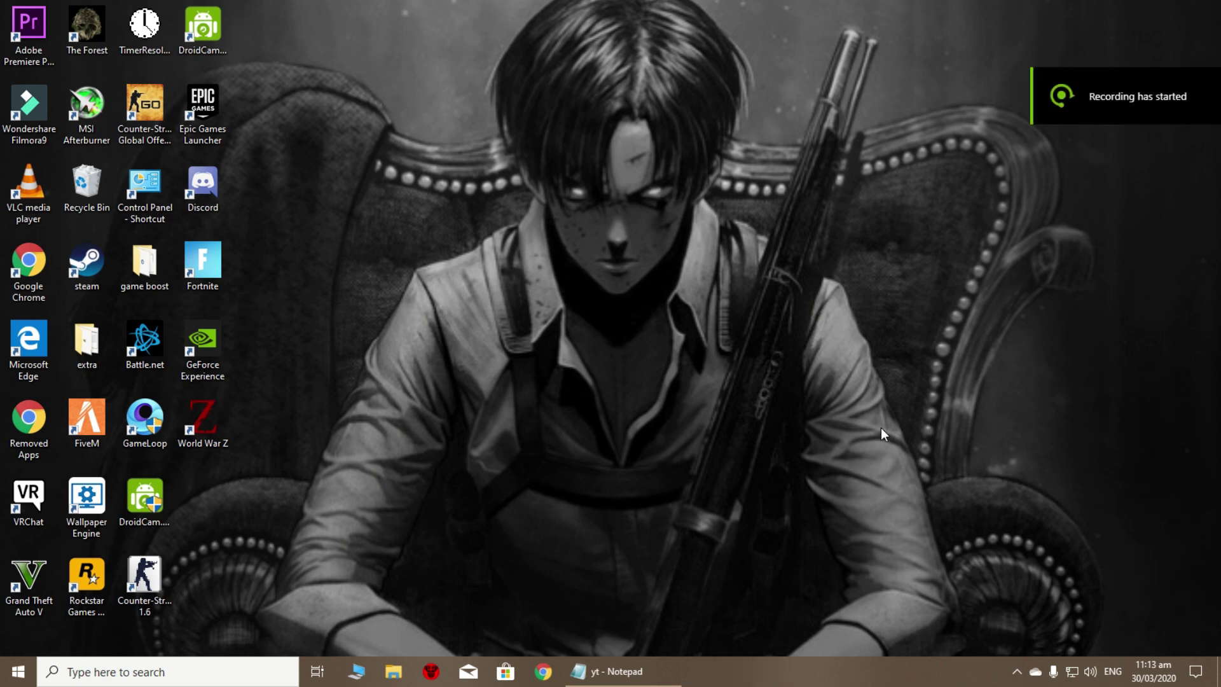
Search 'back' in Start and confirm Background apps are off.
{"action": "left_click", "coordinate": [141, 678]}
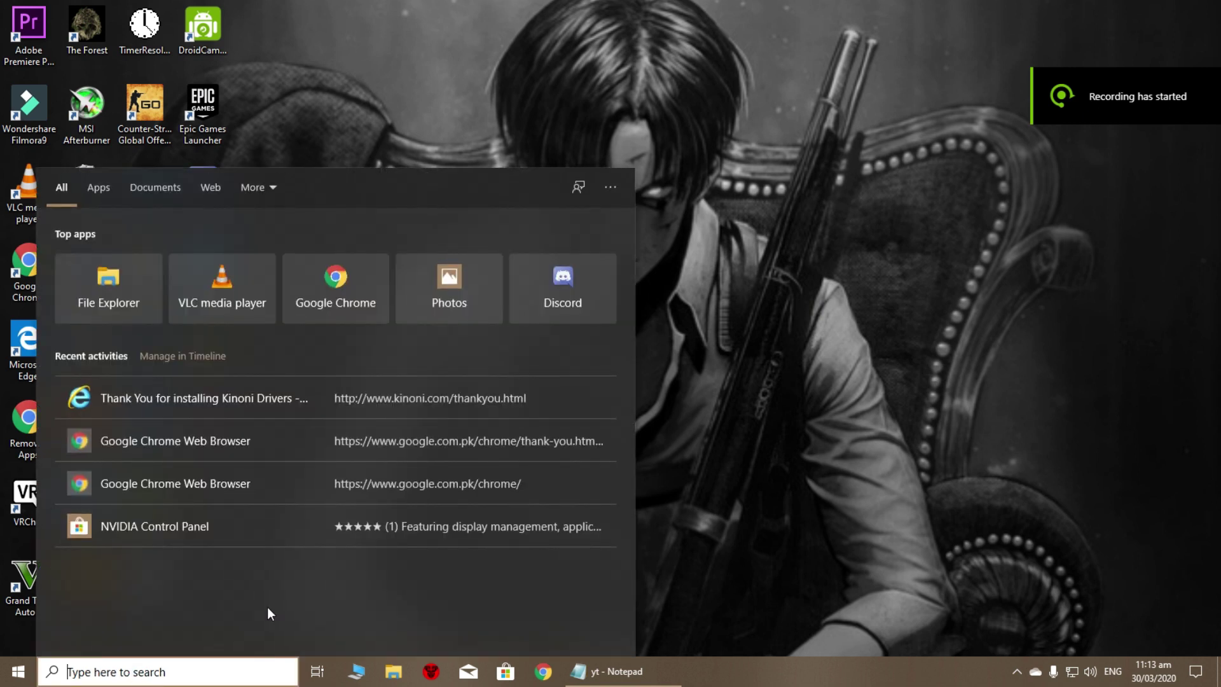
{"action": "type", "text": "back"}
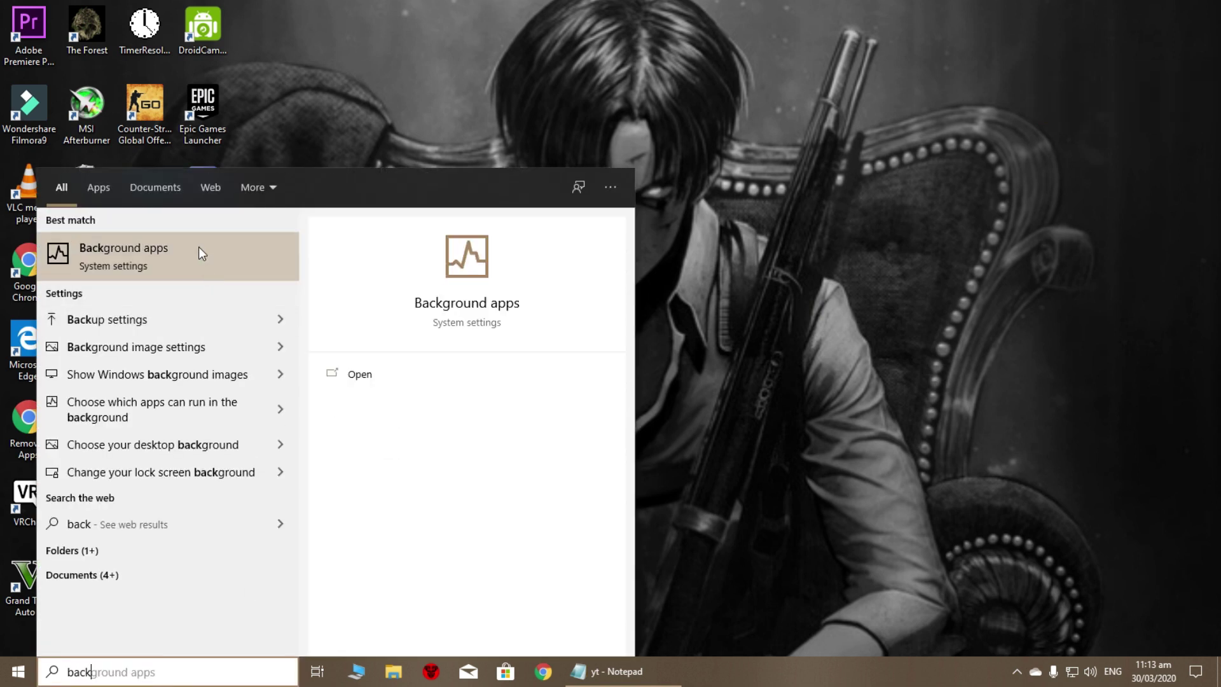
{"action": "left_click", "coordinate": [199, 248]}
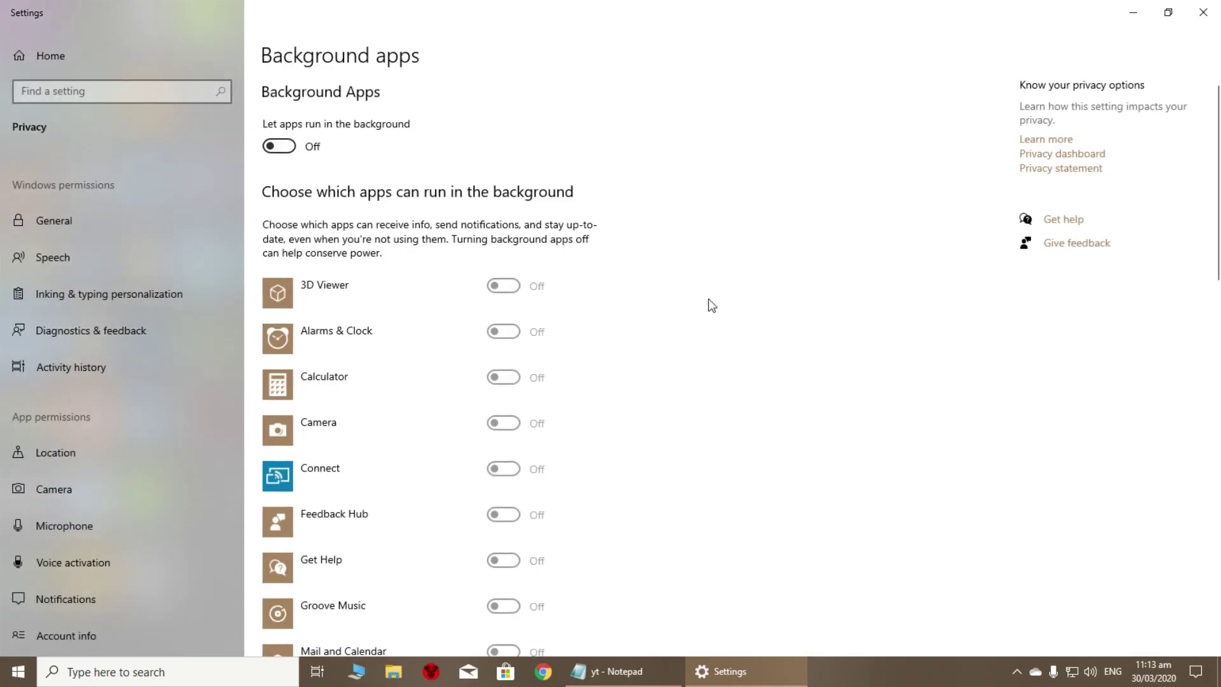
{"action": "scroll", "coordinate": [827, 343], "scroll_direction": "down", "scroll_amount": 3}
{"action": "scroll", "coordinate": [826, 341], "scroll_direction": "down", "scroll_amount": 5}
{"action": "scroll", "coordinate": [827, 341], "scroll_direction": "up", "scroll_amount": 10}
Search 'game' in Settings and leave Game bar recording turned off.
{"action": "left_click", "coordinate": [47, 96]}
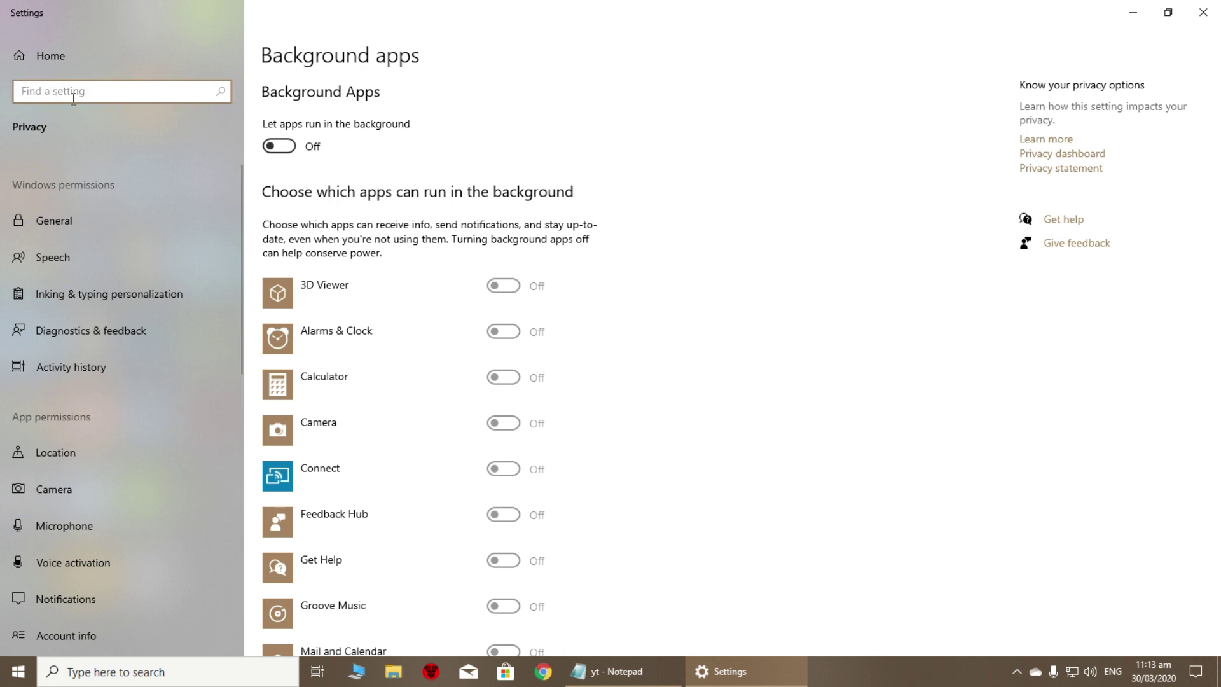
{"action": "type", "text": "ga"}
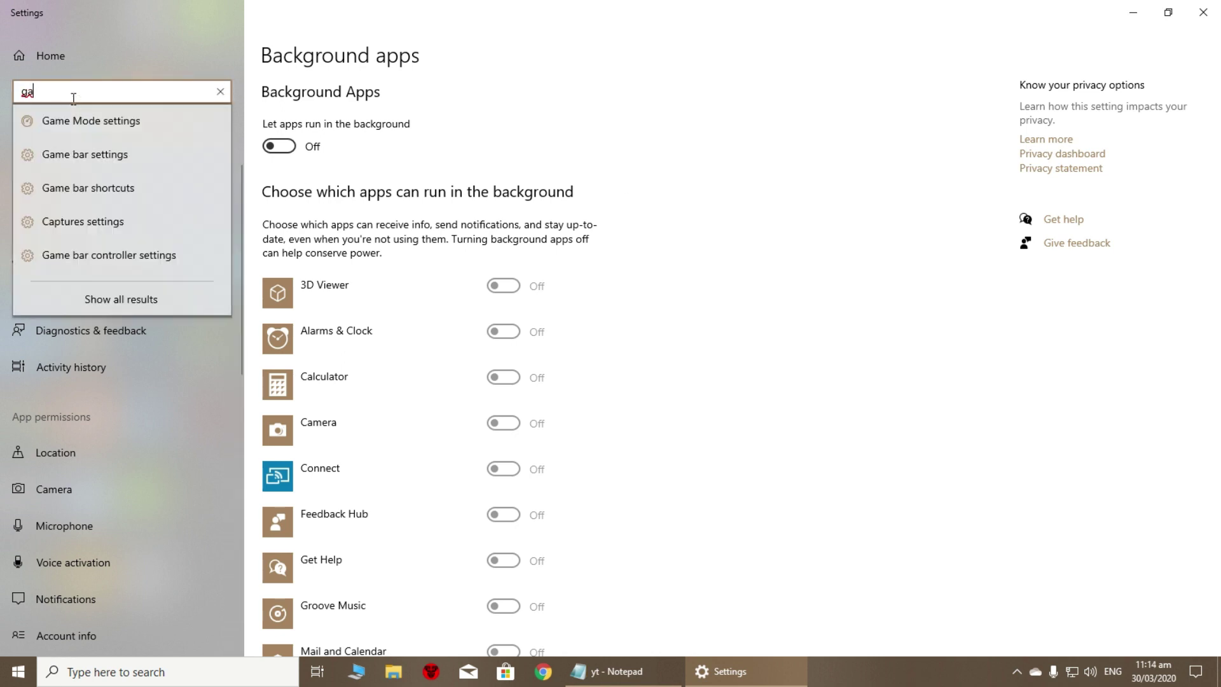
{"action": "type", "text": "mer"}
{"action": "key", "text": "BackSpace"}
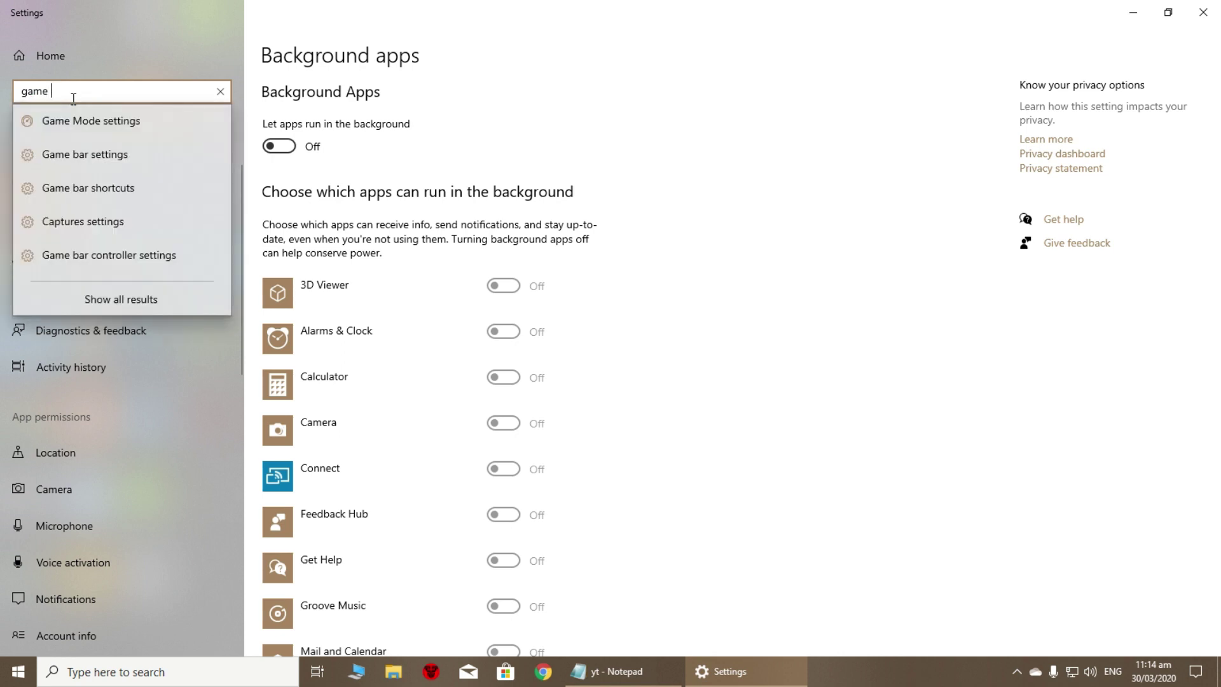
{"action": "left_click", "coordinate": [99, 156]}
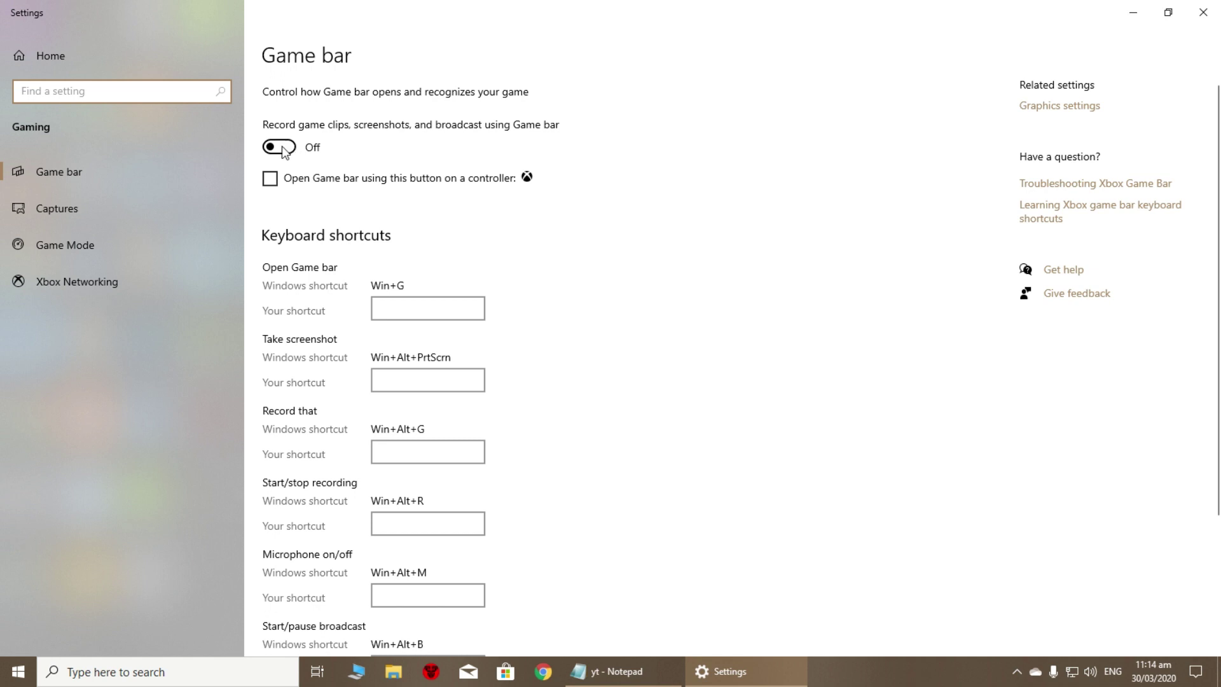
{"action": "left_click", "coordinate": [283, 148]}
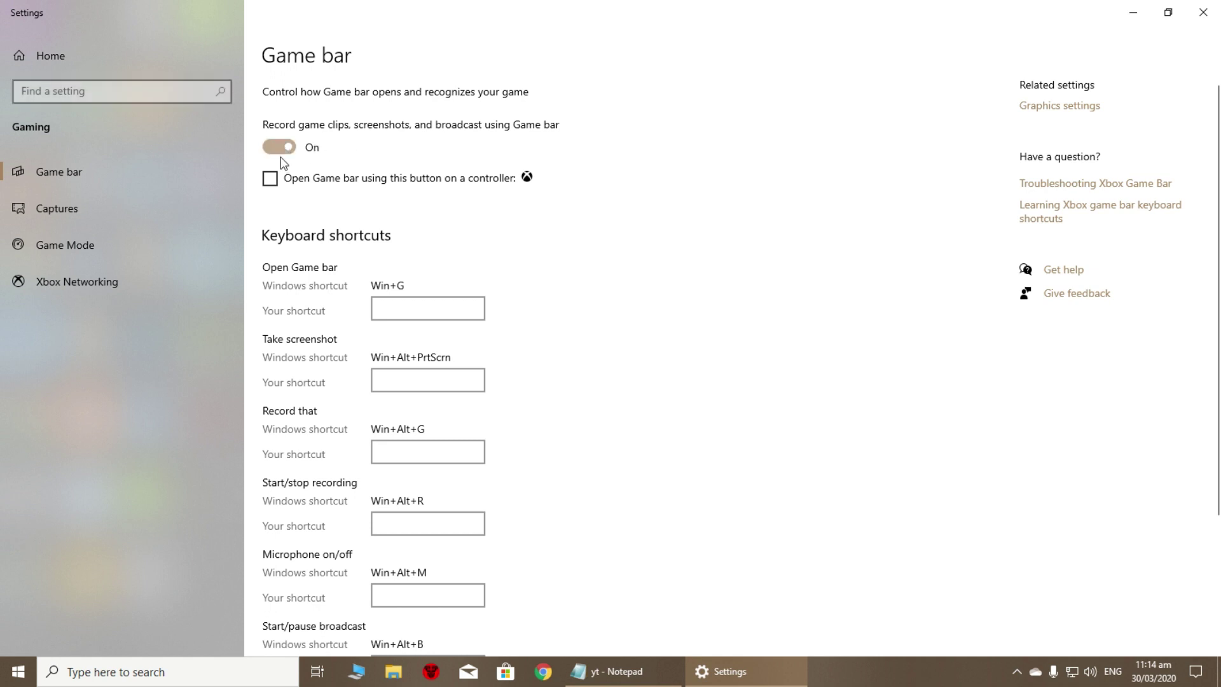
{"action": "left_click", "coordinate": [283, 149]}
Close Settings, launch Epic Games Launcher and expand Fortnite's options in its settings.
{"action": "left_click", "coordinate": [1218, 8]}
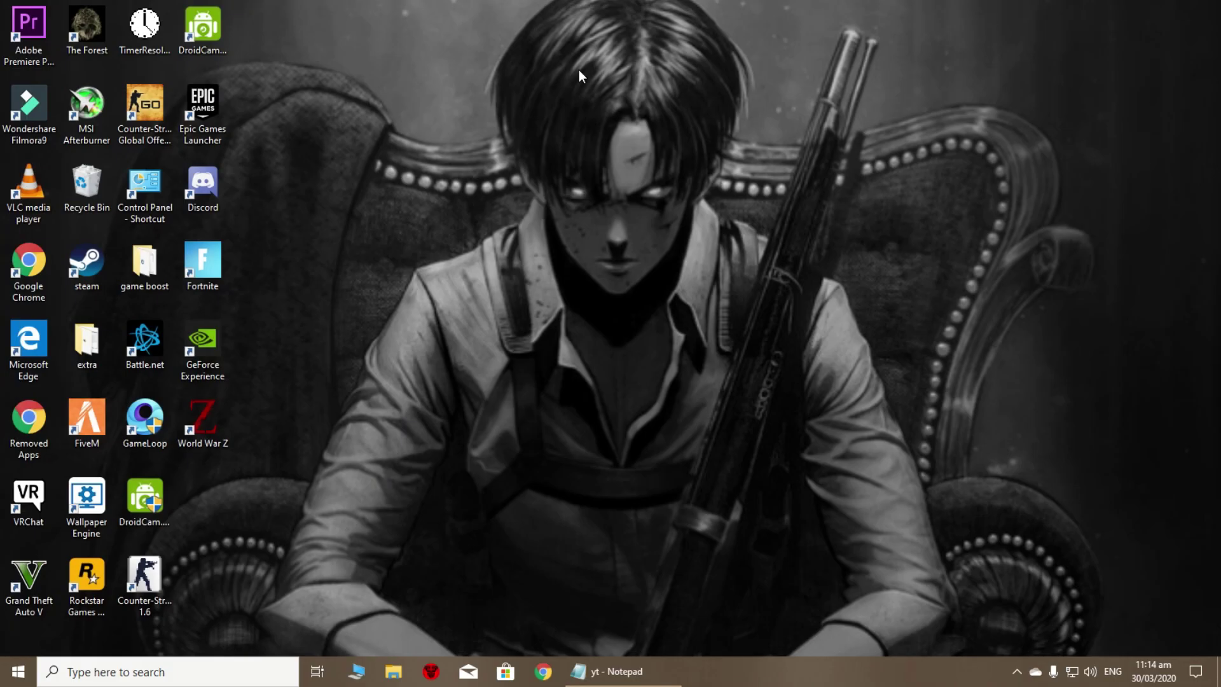
{"action": "double_click", "coordinate": [217, 116]}
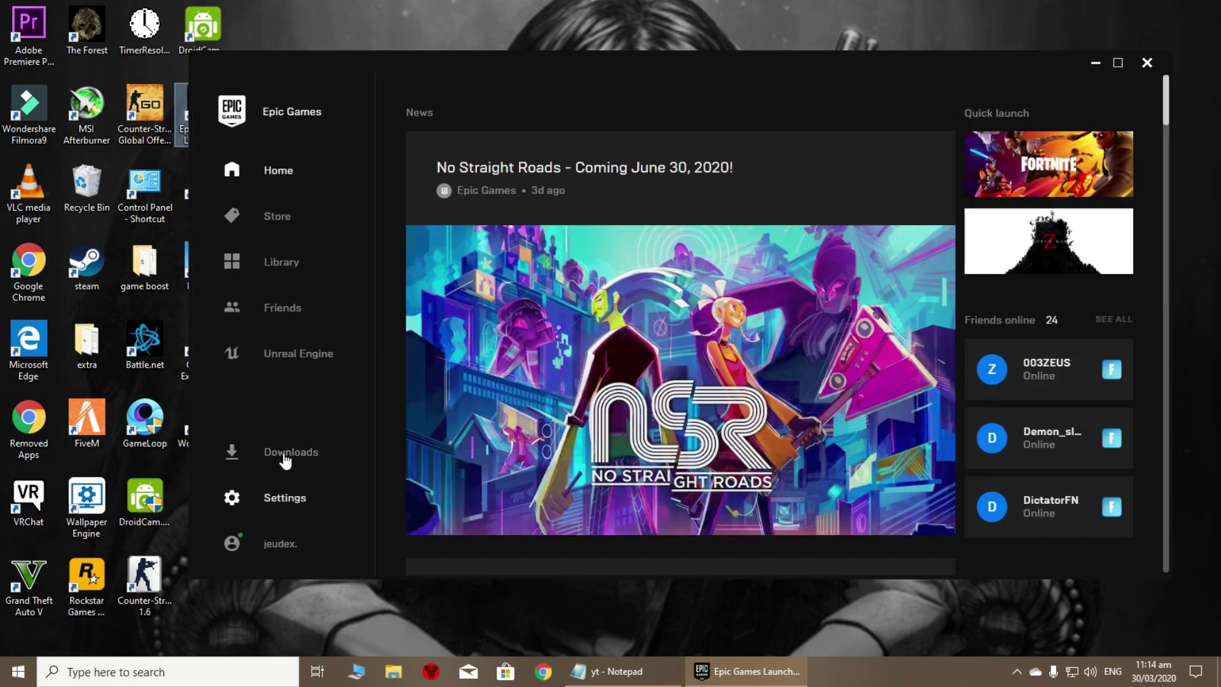
{"action": "left_click", "coordinate": [278, 517]}
{"action": "scroll", "coordinate": [332, 365], "scroll_direction": "down", "scroll_amount": 8}
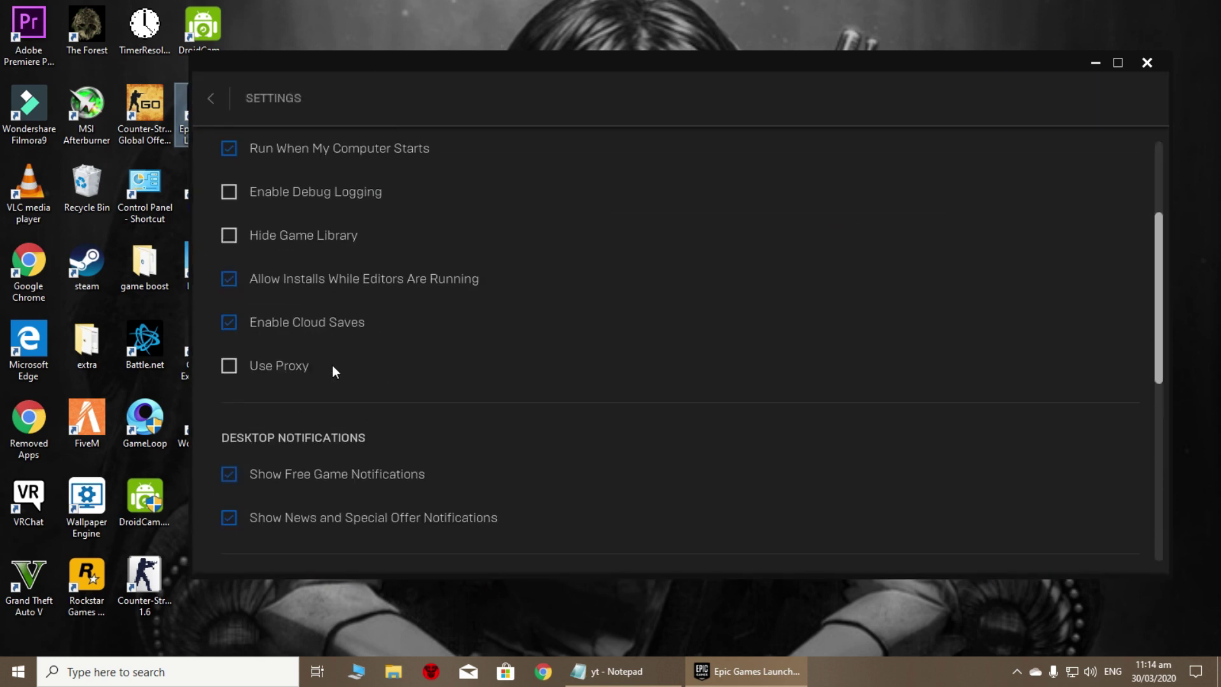
{"action": "scroll", "coordinate": [332, 433], "scroll_direction": "down", "scroll_amount": 3}
{"action": "left_click", "coordinate": [249, 463]}
Review the -PREFERREDPROCESSOR 4 argument in Fortnite's Additional Command Line Arguments box.
{"action": "scroll", "coordinate": [314, 529], "scroll_direction": "down", "scroll_amount": 1}
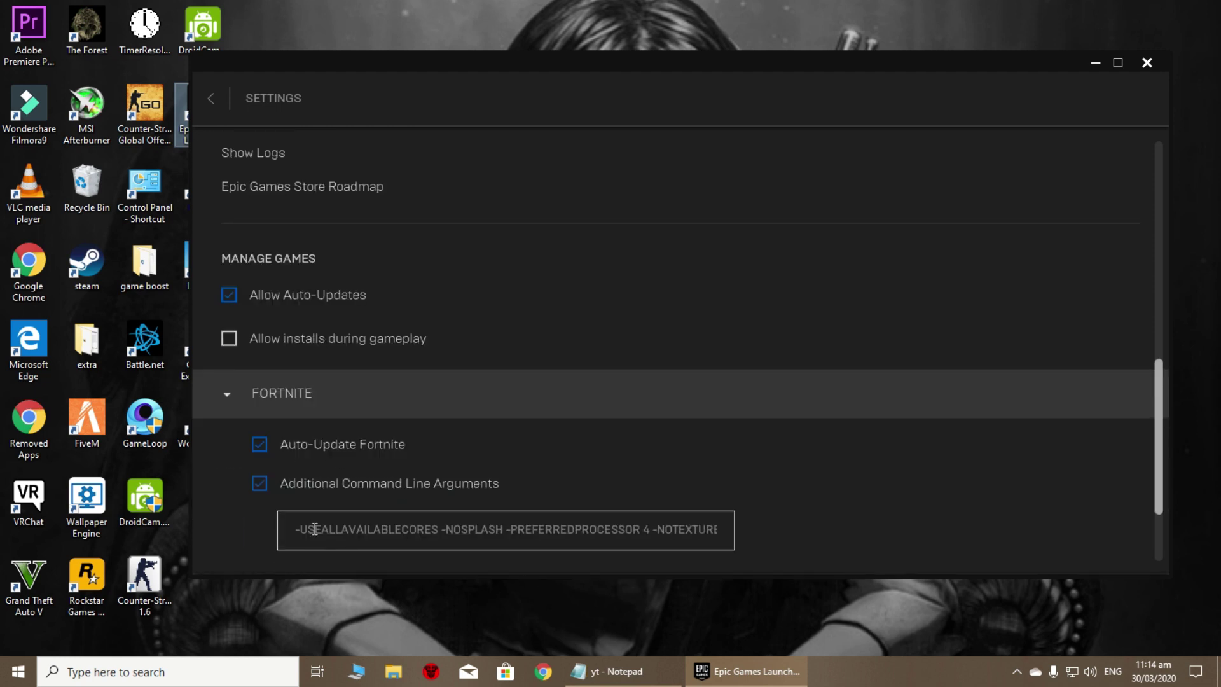
{"action": "scroll", "coordinate": [311, 532], "scroll_direction": "down", "scroll_amount": 1}
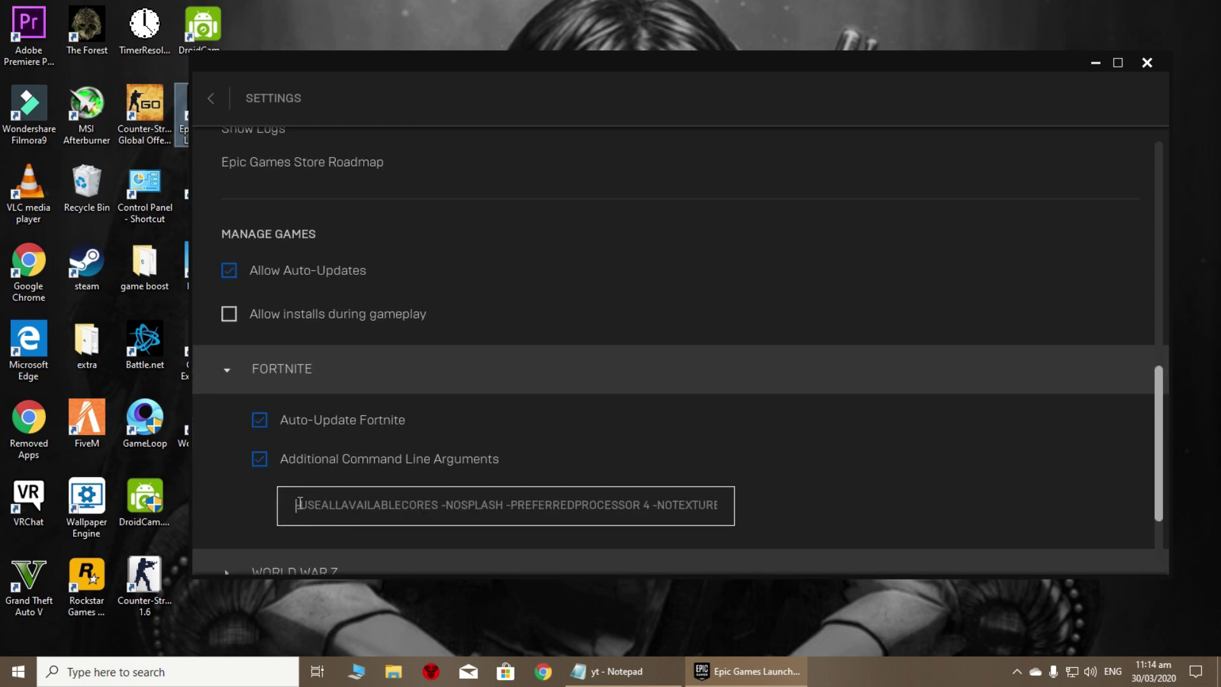
{"action": "mouse_move", "coordinate": [294, 504]}
{"action": "left_mouse_down"}
{"action": "mouse_move", "coordinate": [846, 497]}
{"action": "mouse_move", "coordinate": [279, 493]}
{"action": "left_mouse_up"}
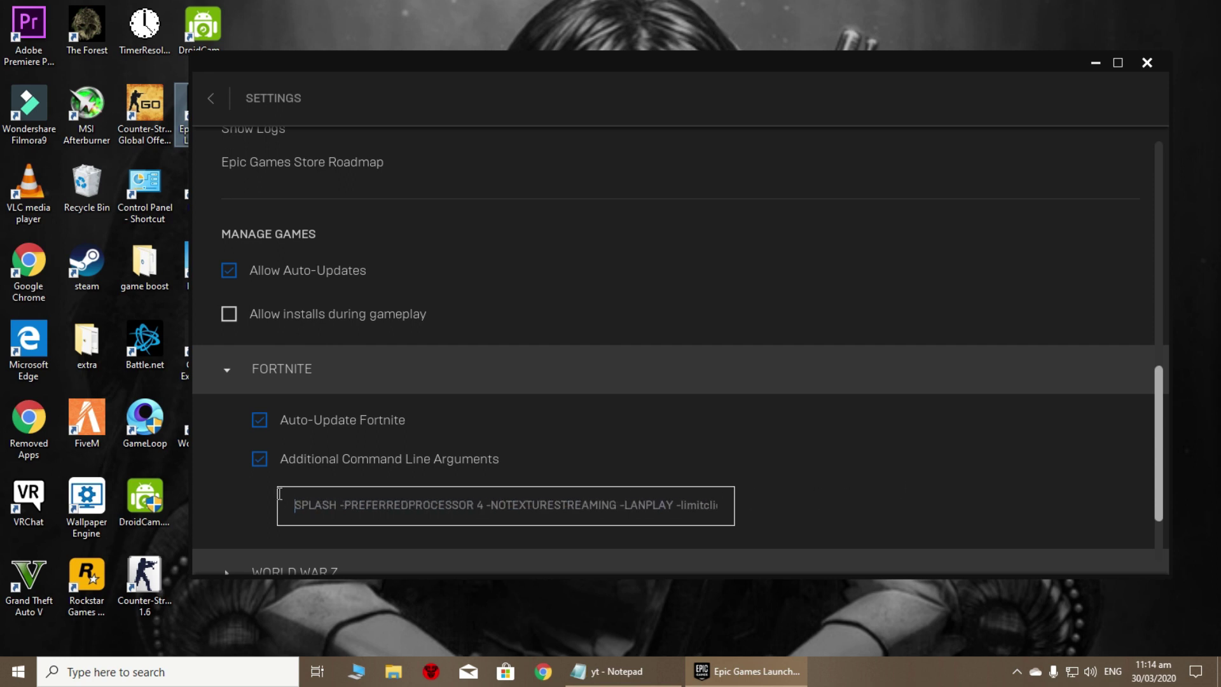
{"action": "double_click", "coordinate": [482, 506]}
{"action": "left_click", "coordinate": [485, 506]}
{"action": "mouse_move", "coordinate": [485, 506]}
{"action": "left_mouse_down"}
{"action": "mouse_move", "coordinate": [335, 509]}
{"action": "mouse_move", "coordinate": [533, 509]}
{"action": "mouse_move", "coordinate": [498, 518]}
{"action": "mouse_move", "coordinate": [475, 507]}
{"action": "left_mouse_up"}
{"action": "left_click", "coordinate": [480, 506]}
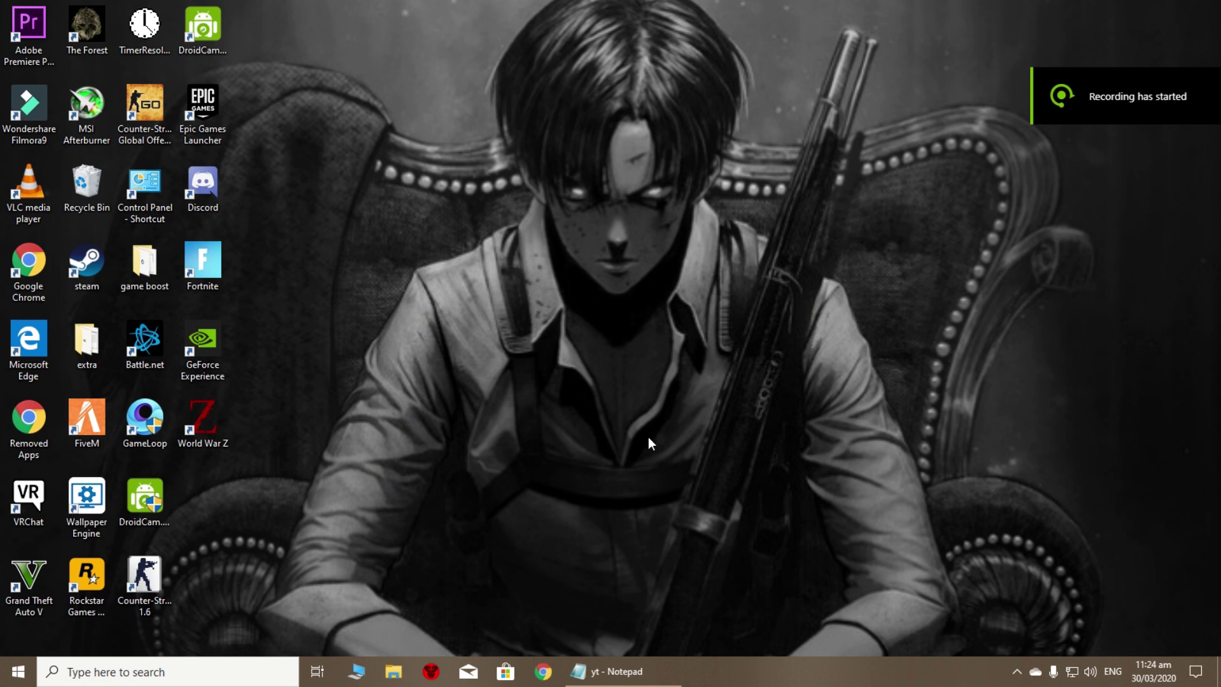
Open game boost > NV-Inspector-[Guru3D.com] > Guru3D.com and run nvidiaInspector as administrator.
{"action": "double_click", "coordinate": [143, 262]}
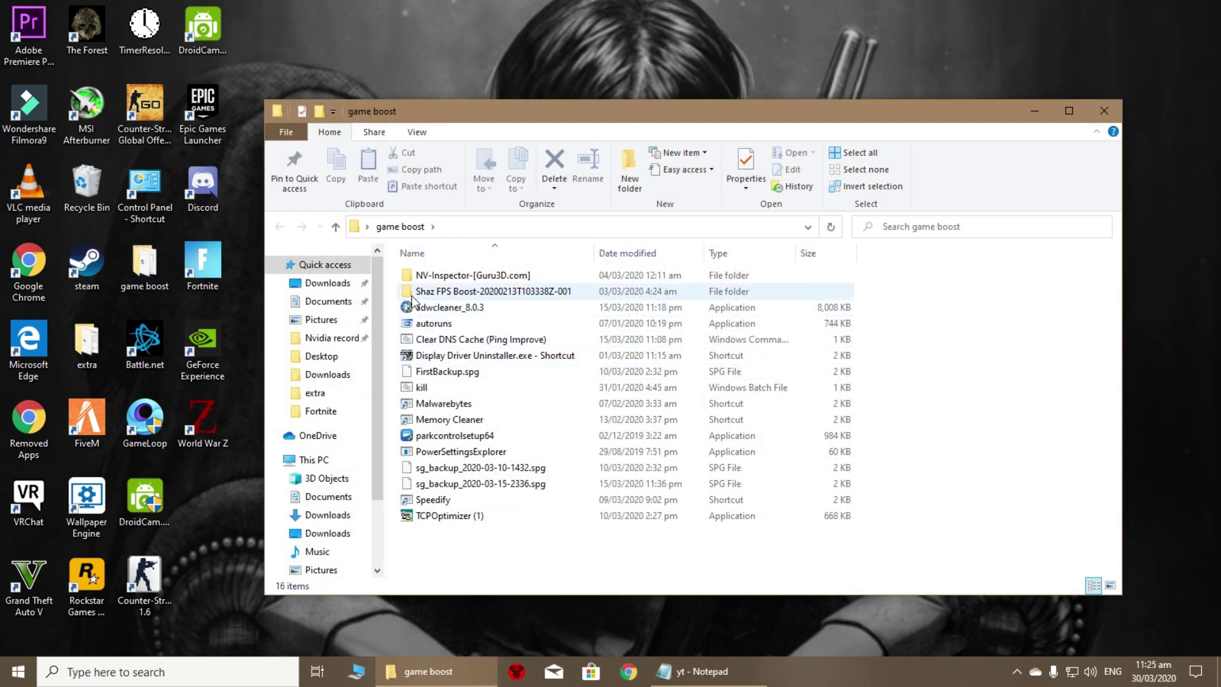
{"action": "left_click", "coordinate": [446, 278]}
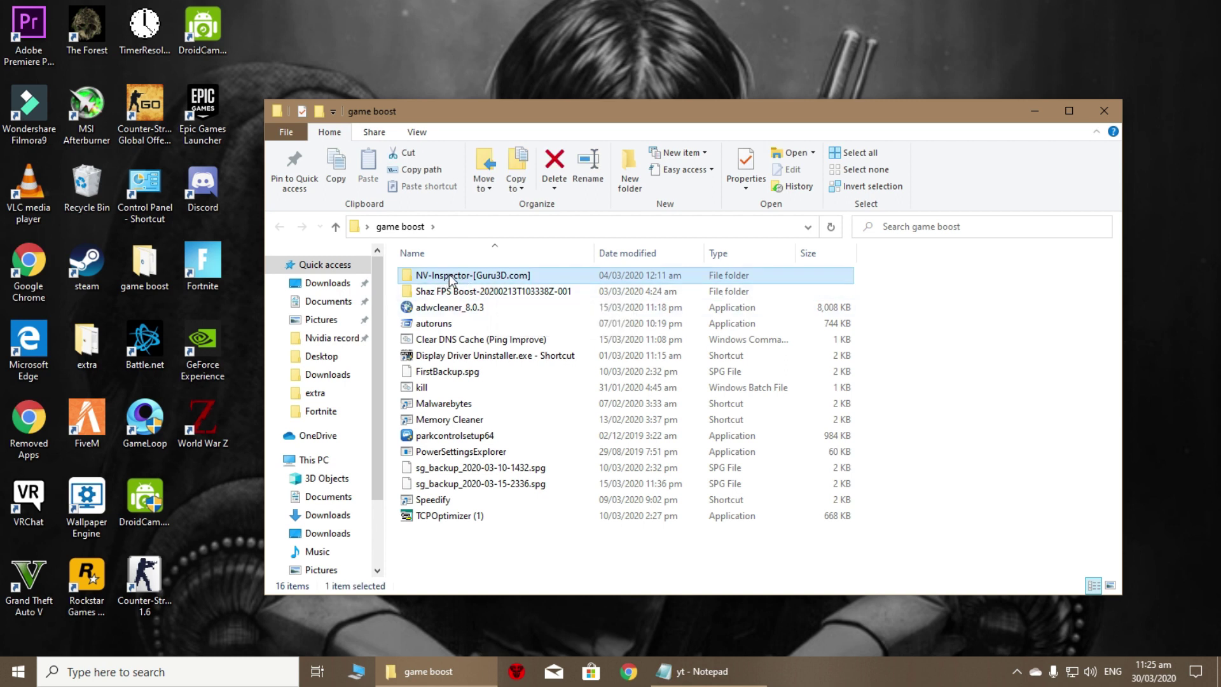
{"action": "double_click", "coordinate": [449, 276]}
{"action": "double_click", "coordinate": [449, 276]}
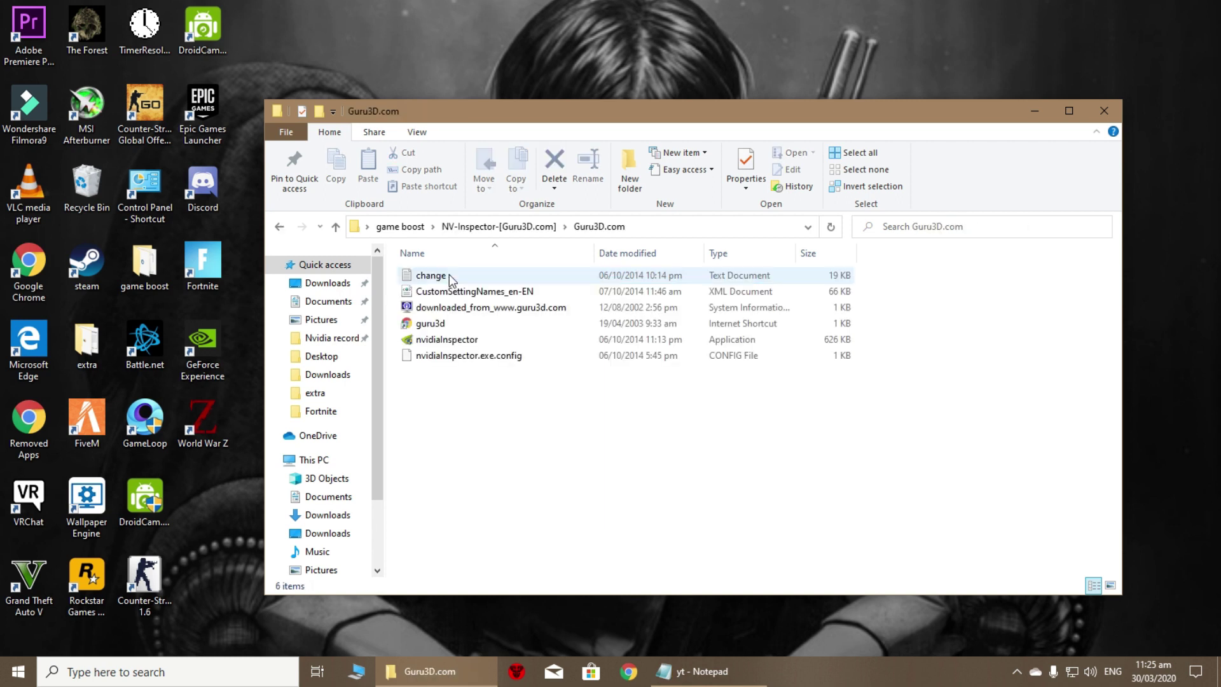
{"action": "double_click", "coordinate": [449, 341]}
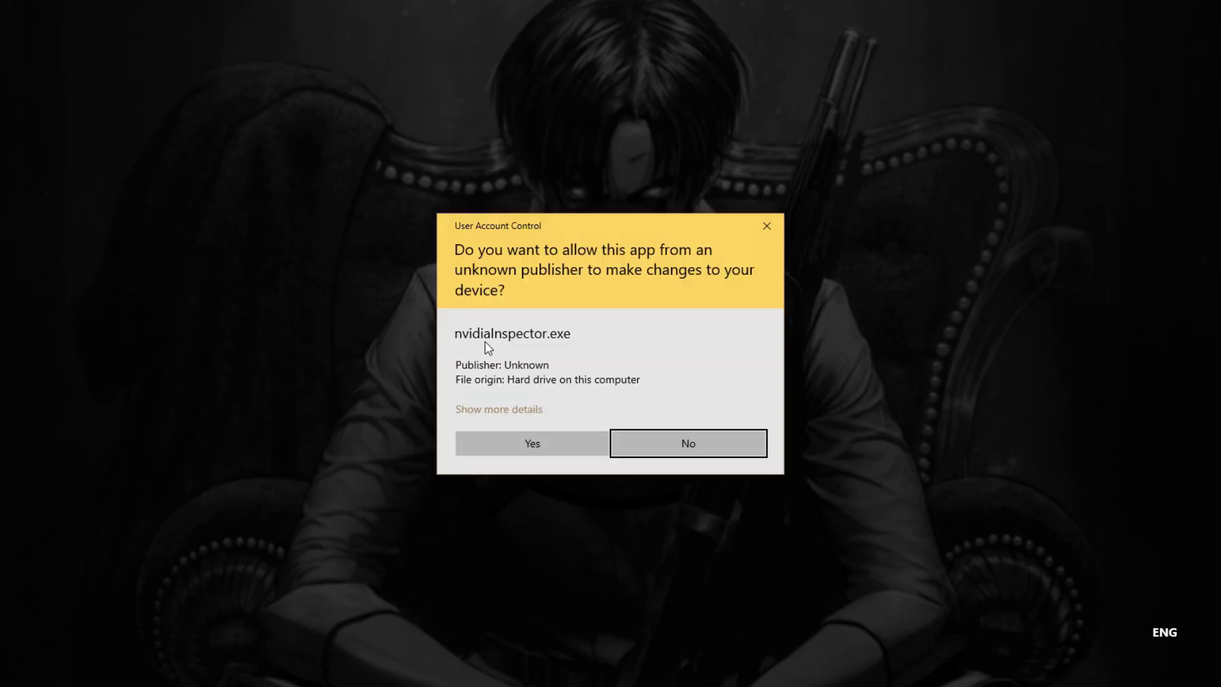
{"action": "left_click", "coordinate": [567, 441]}
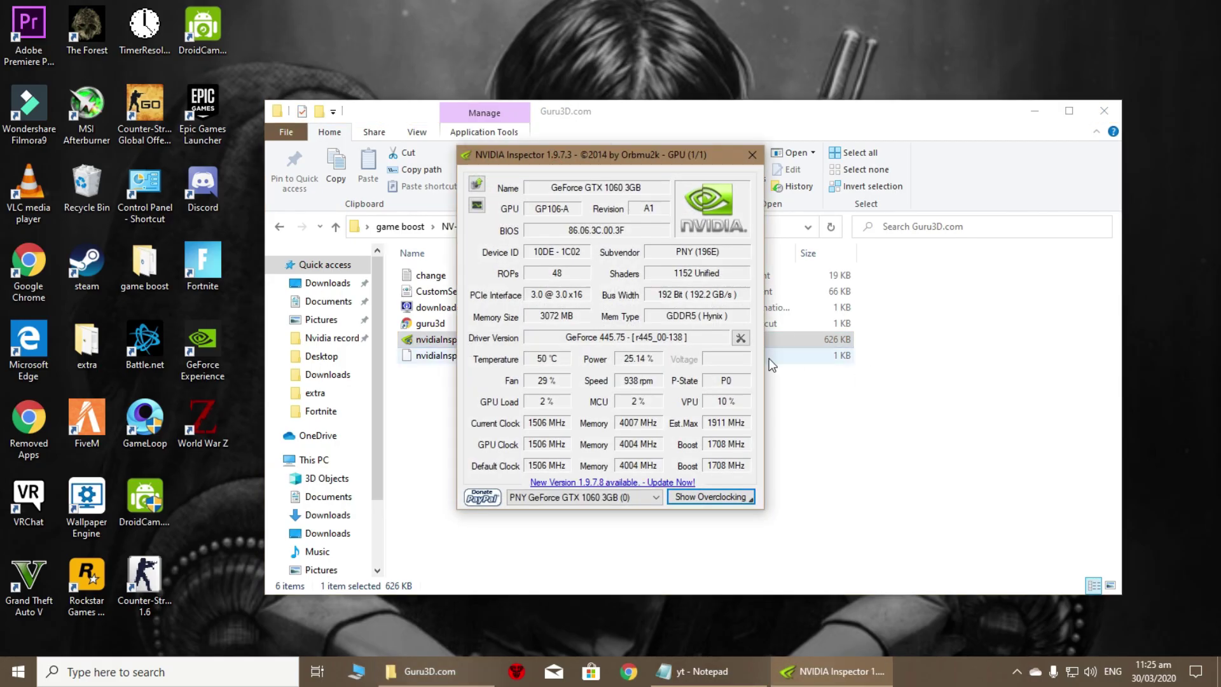
Load the Fortnite profile in Profile Inspector by searching 'fort'.
{"action": "left_click", "coordinate": [741, 338]}
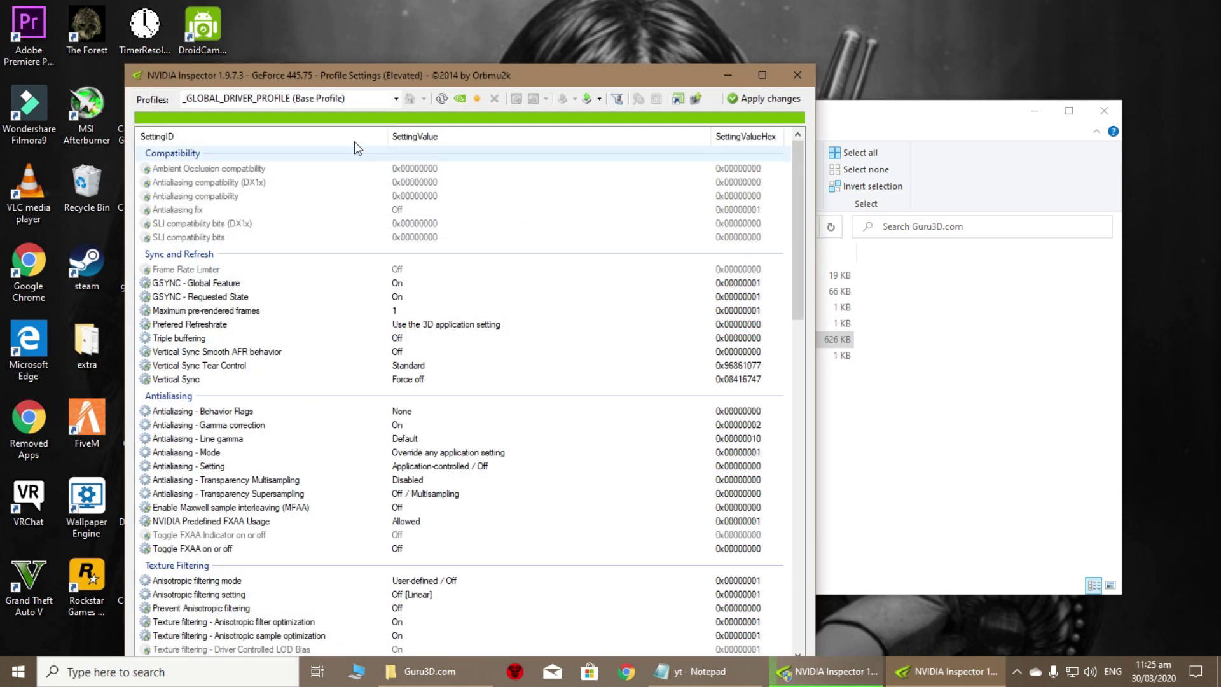
{"action": "left_click", "coordinate": [373, 99]}
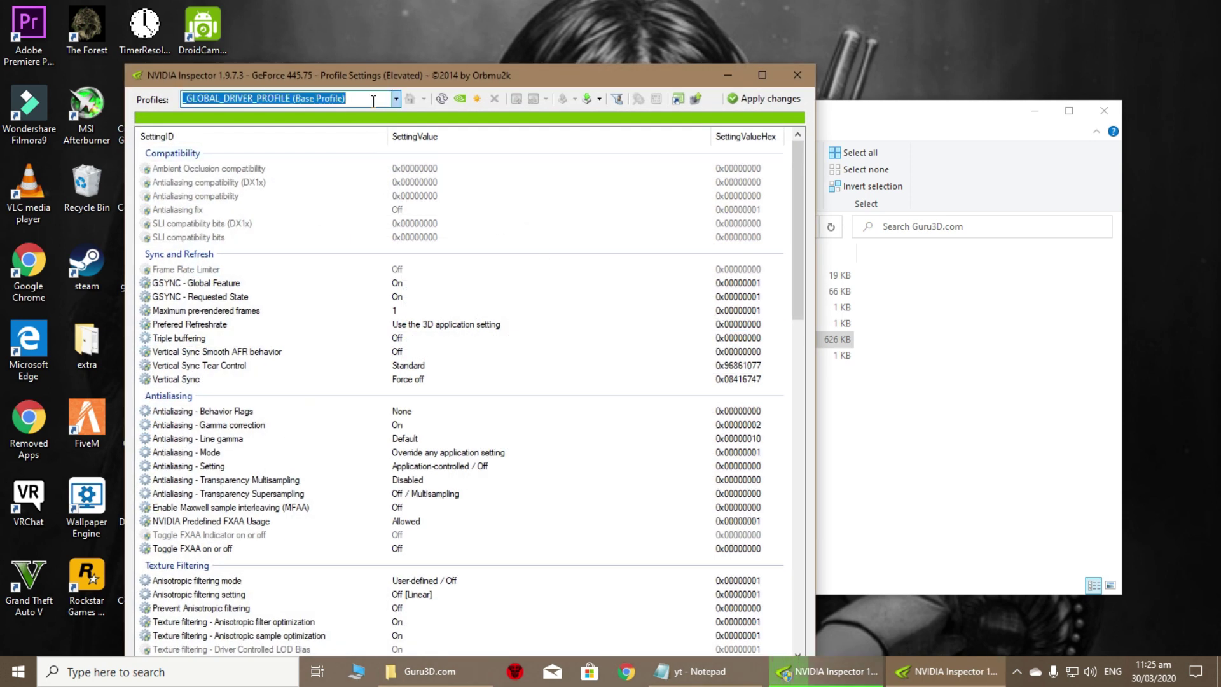
{"action": "type", "text": "fort"}
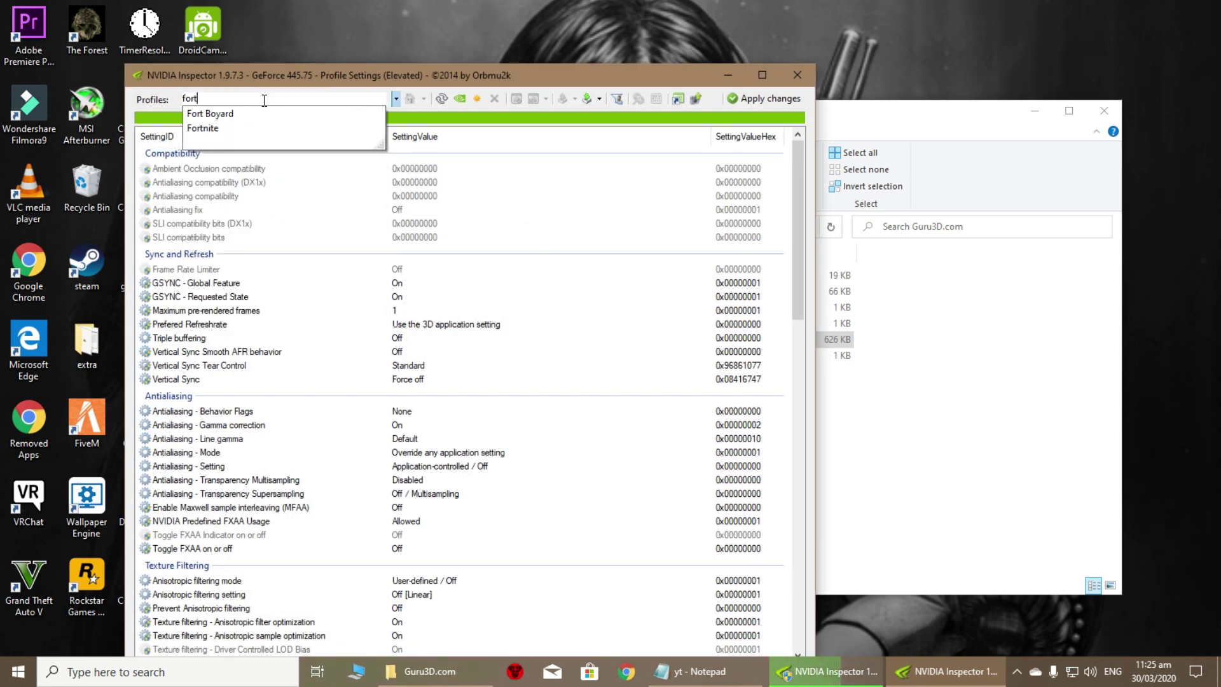
{"action": "left_click", "coordinate": [213, 128]}
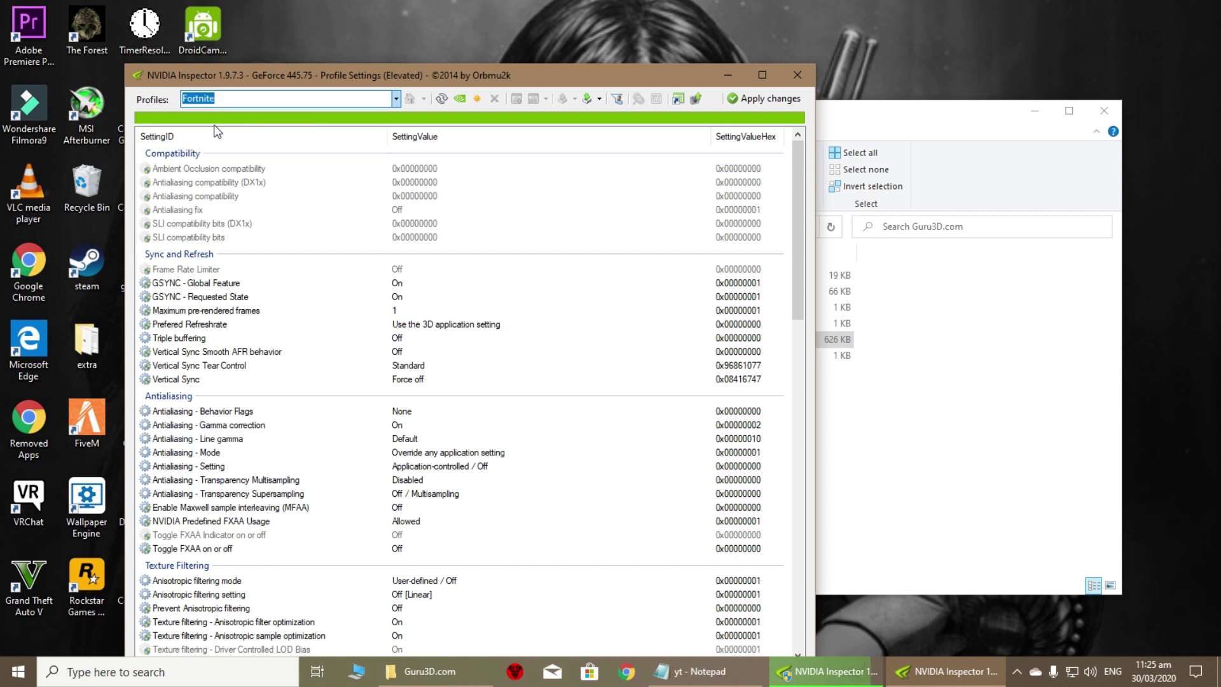
{"action": "left_click_drag", "start_coordinate": [478, 75], "coordinate": [743, 55]}
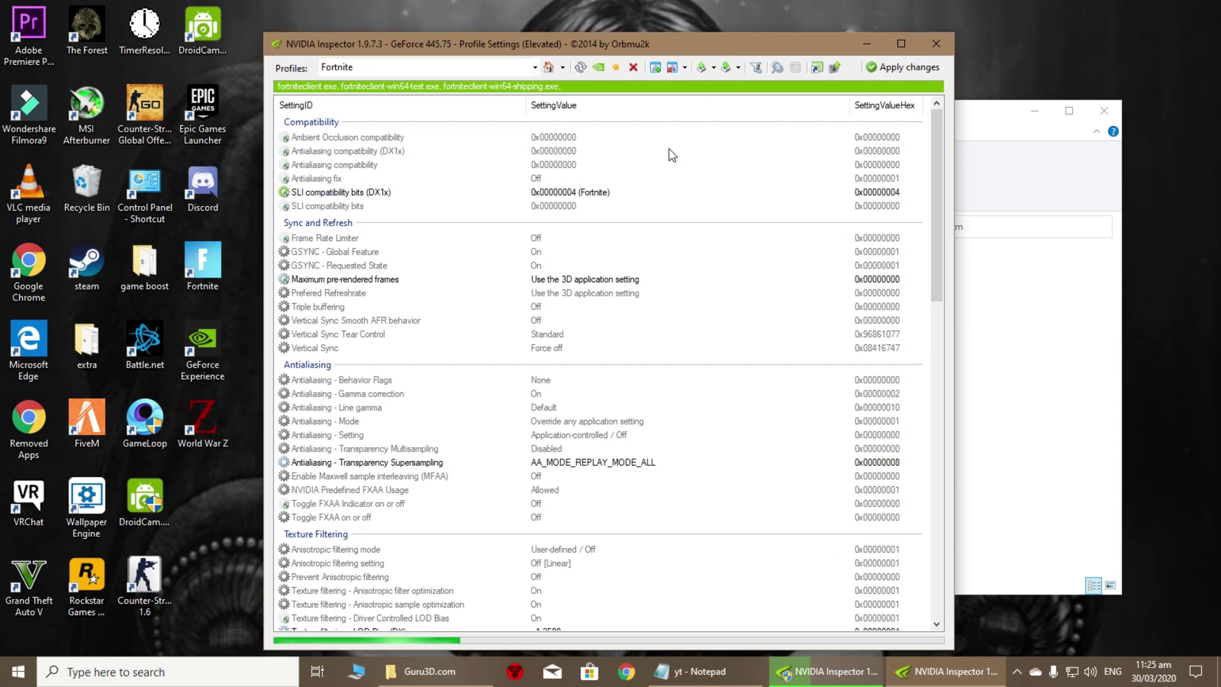
Keep Maximum pre-rendered frames as is and Transparency Supersampling at AA_MODE_REPLAY_MODE_ALL.
{"action": "left_click", "coordinate": [624, 279]}
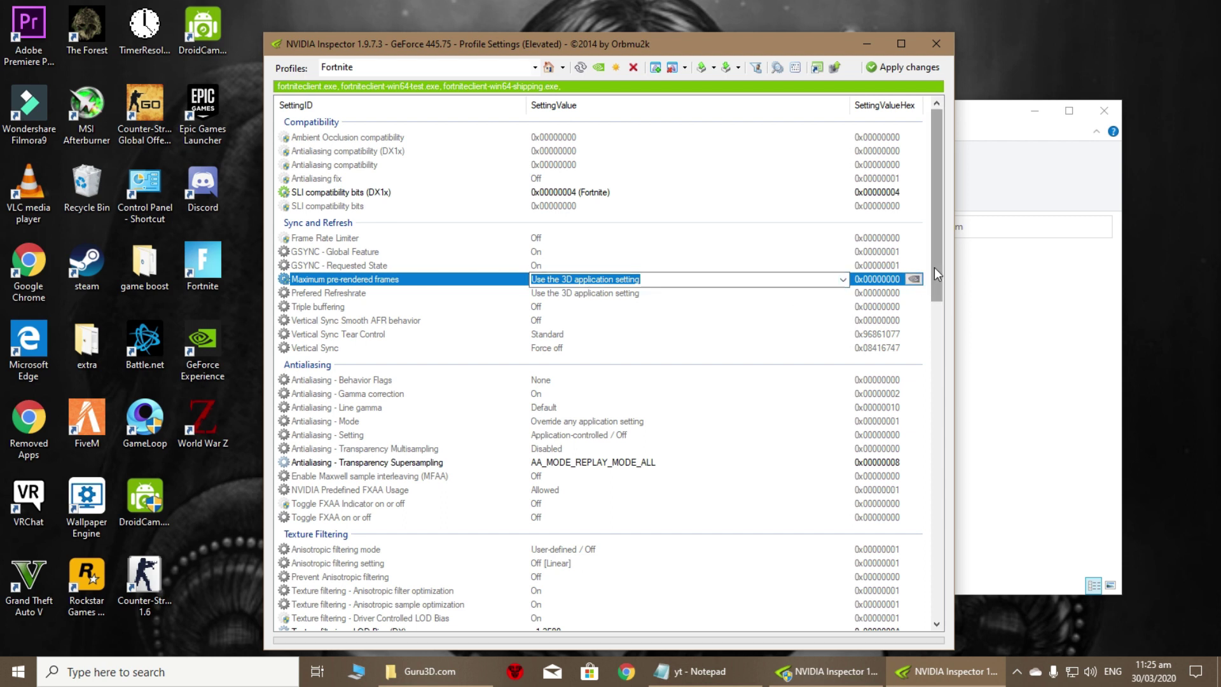
{"action": "left_click_drag", "start_coordinate": [934, 267], "coordinate": [934, 311]}
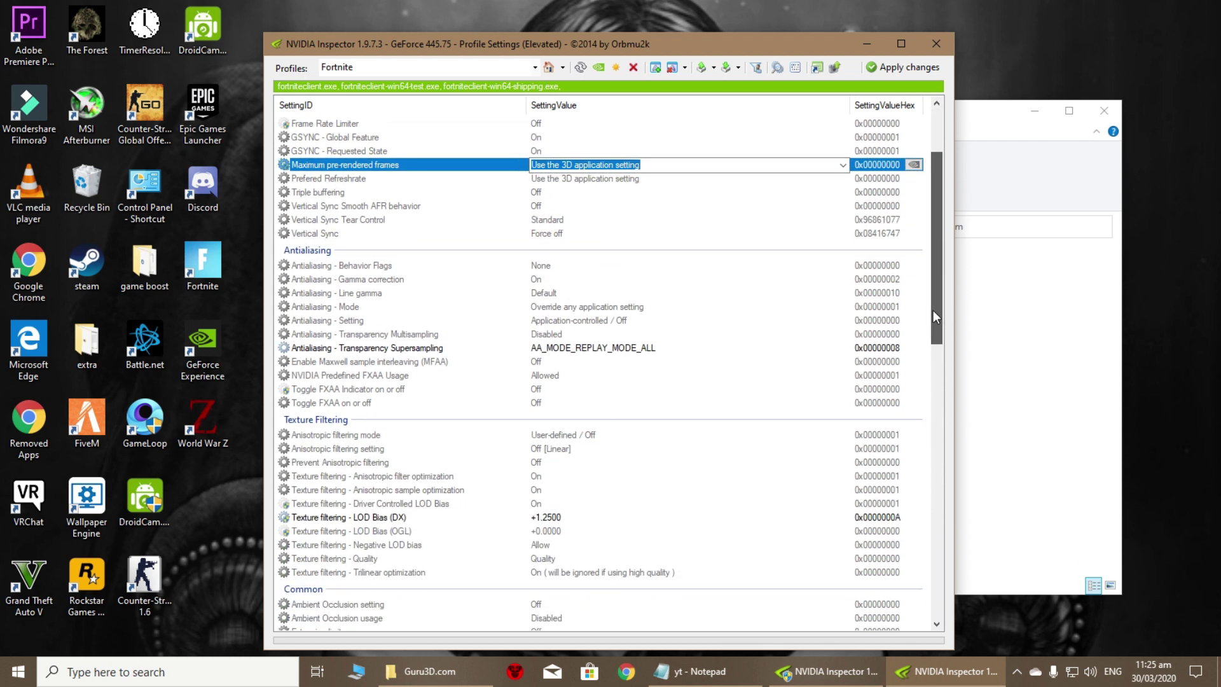
{"action": "left_click", "coordinate": [316, 349]}
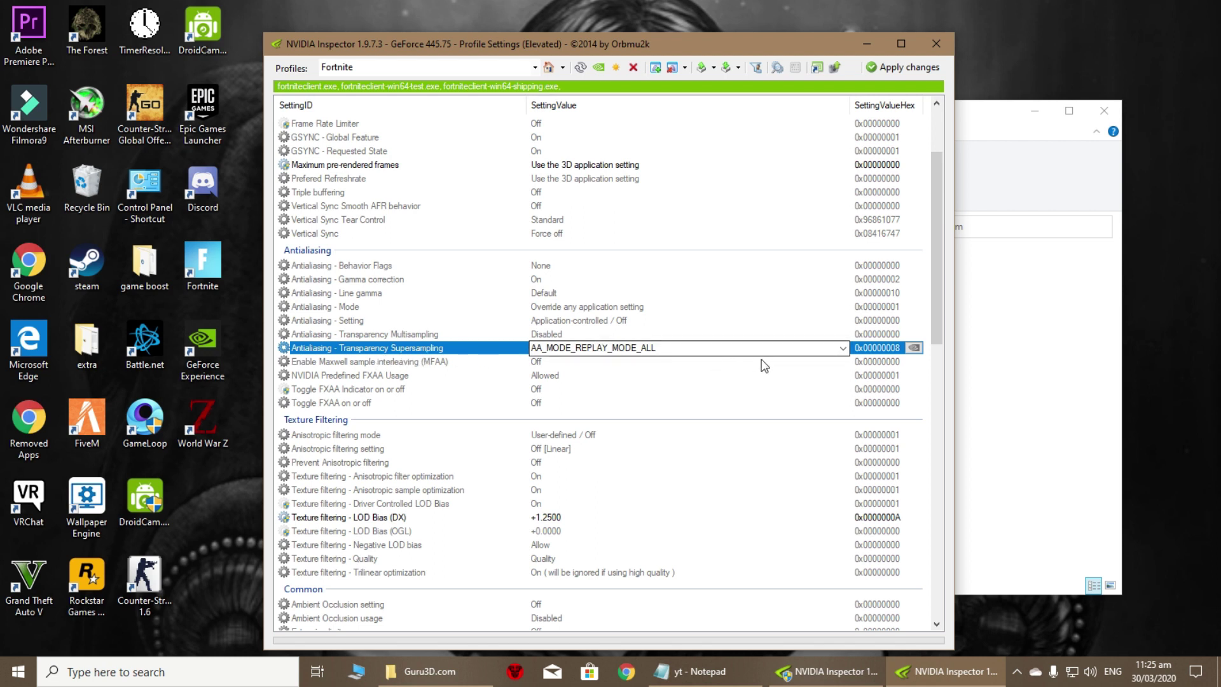
{"action": "left_click", "coordinate": [844, 349]}
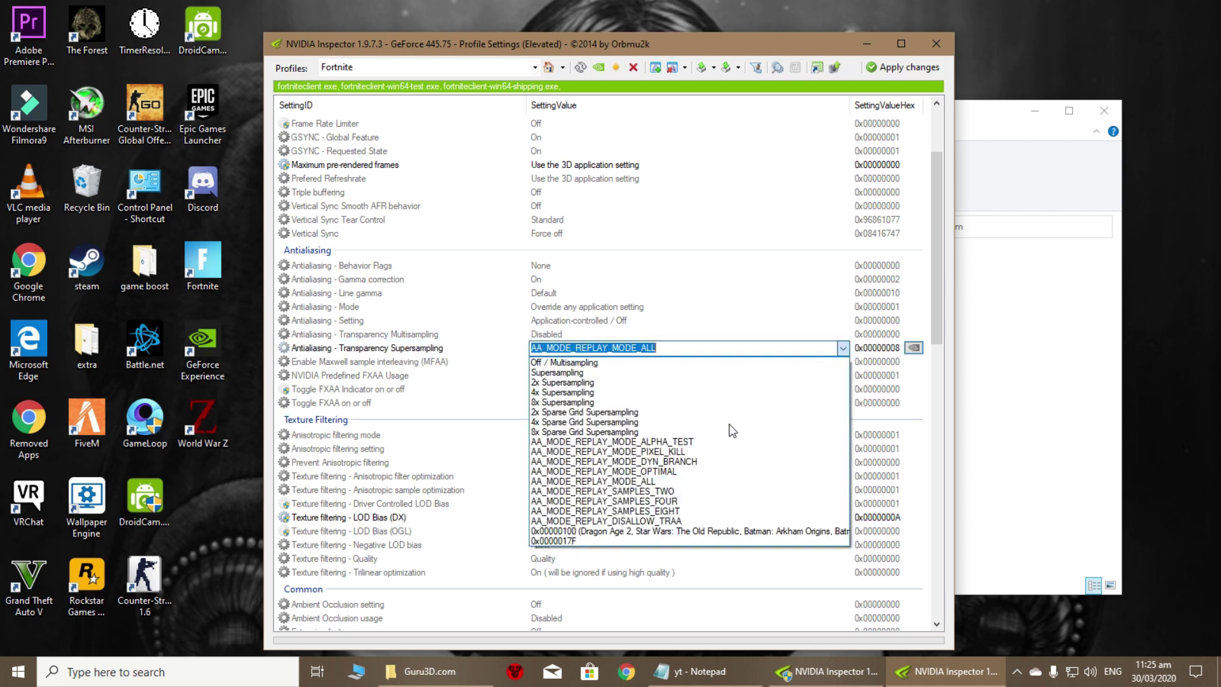
{"action": "left_click", "coordinate": [654, 481]}
{"action": "left_click_drag", "start_coordinate": [939, 302], "coordinate": [930, 350]}
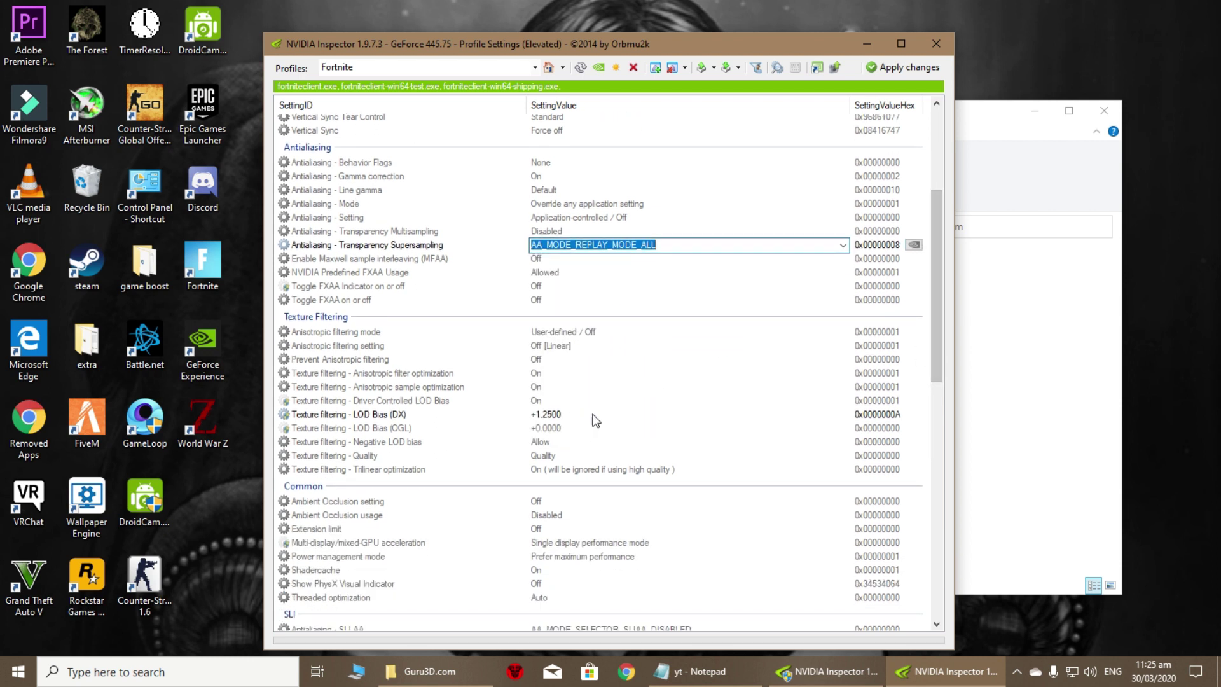
Keep Fortnite's Texture filtering LOD Bias (DX) at +1.2500 and apply the profile changes.
{"action": "left_click", "coordinate": [541, 415]}
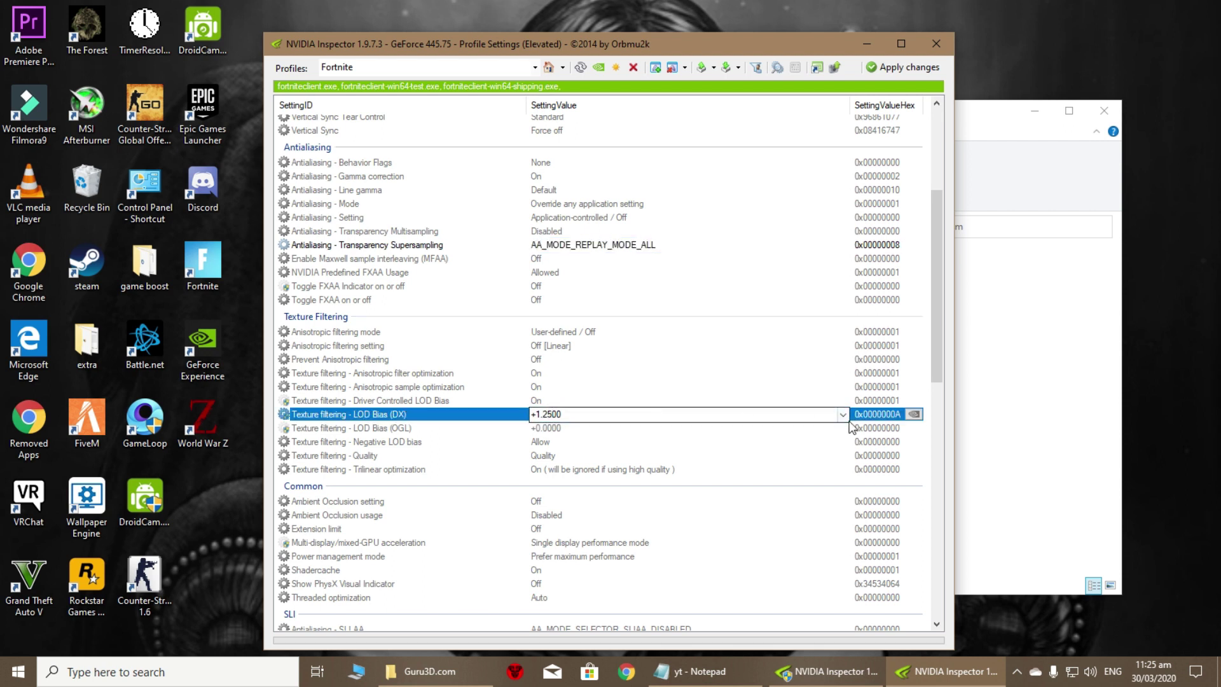
{"action": "left_click", "coordinate": [843, 415]}
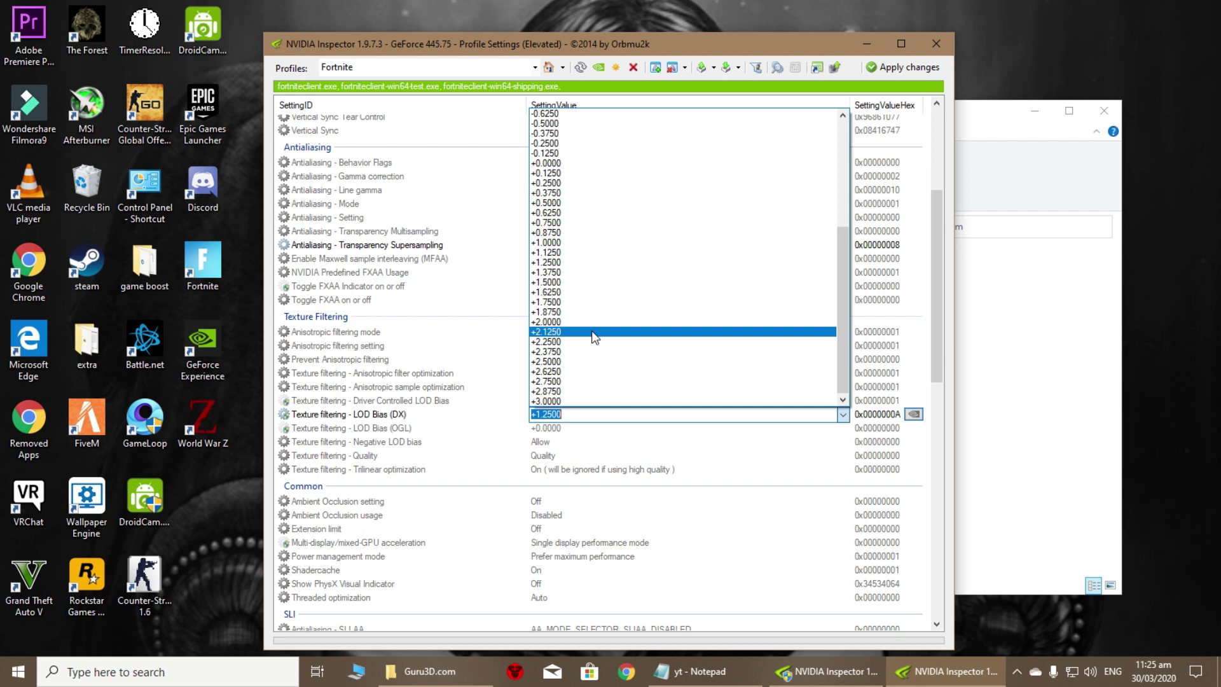
{"action": "left_click", "coordinate": [560, 262]}
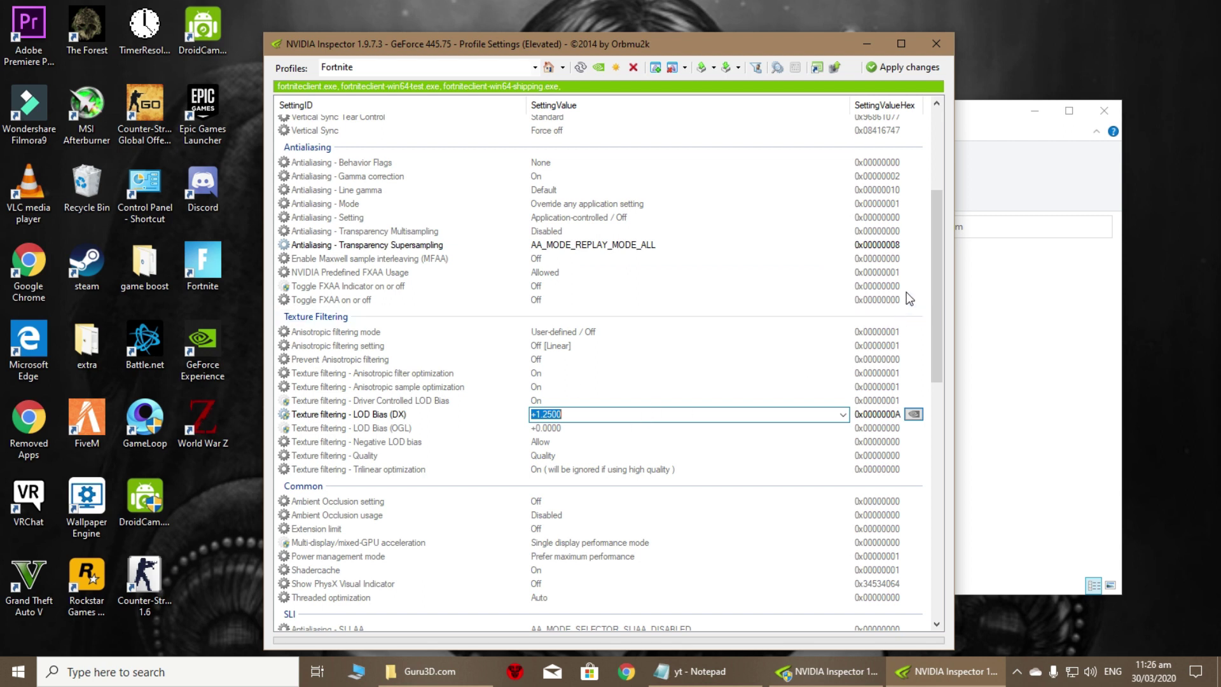
{"action": "mouse_move", "coordinate": [934, 250]}
{"action": "left_mouse_down"}
{"action": "mouse_move", "coordinate": [937, 213]}
{"action": "mouse_move", "coordinate": [926, 262]}
{"action": "left_mouse_up"}
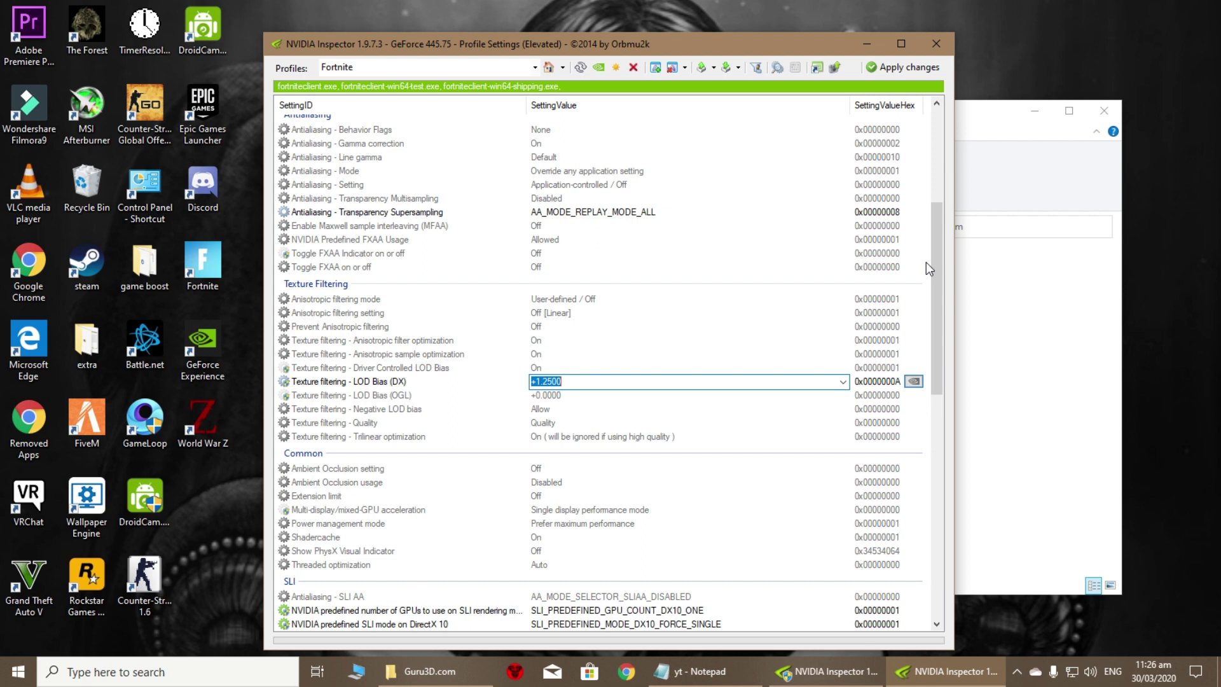
{"action": "left_click", "coordinate": [844, 382]}
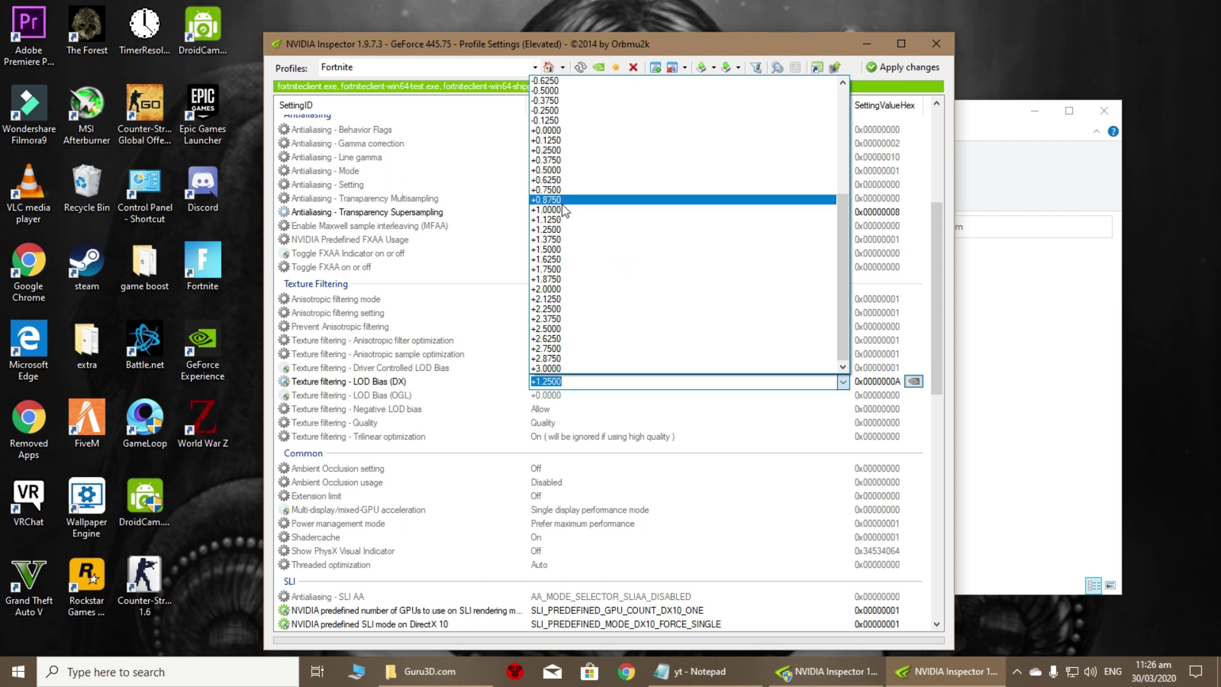
{"action": "left_click", "coordinate": [566, 233]}
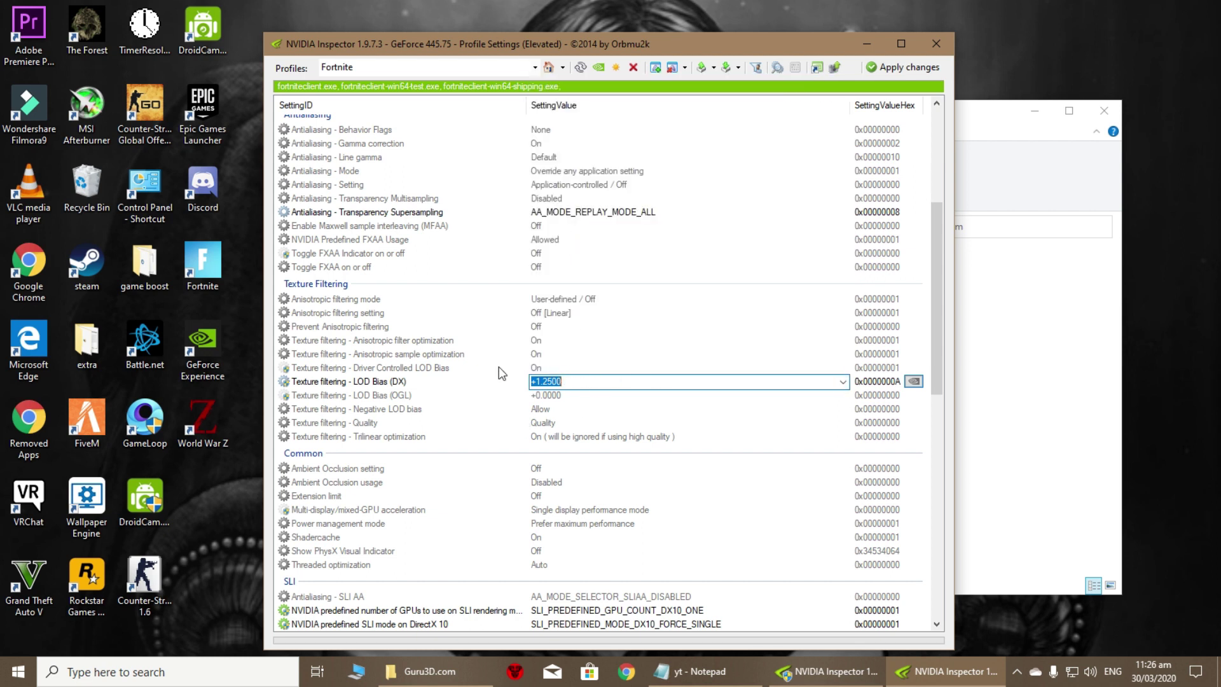
{"action": "left_click", "coordinate": [903, 67]}
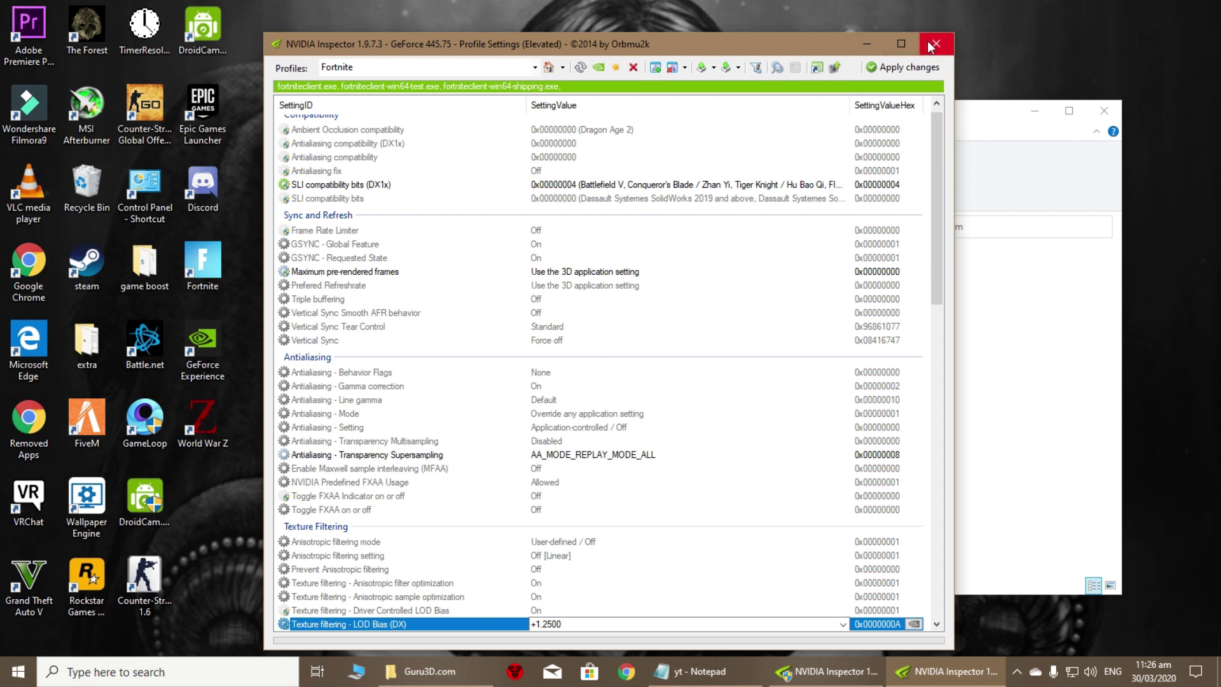
Close the profile settings, Guru3D.com folder and NVIDIA Inspector windows.
{"action": "left_click", "coordinate": [932, 46]}
{"action": "left_click", "coordinate": [1105, 110]}
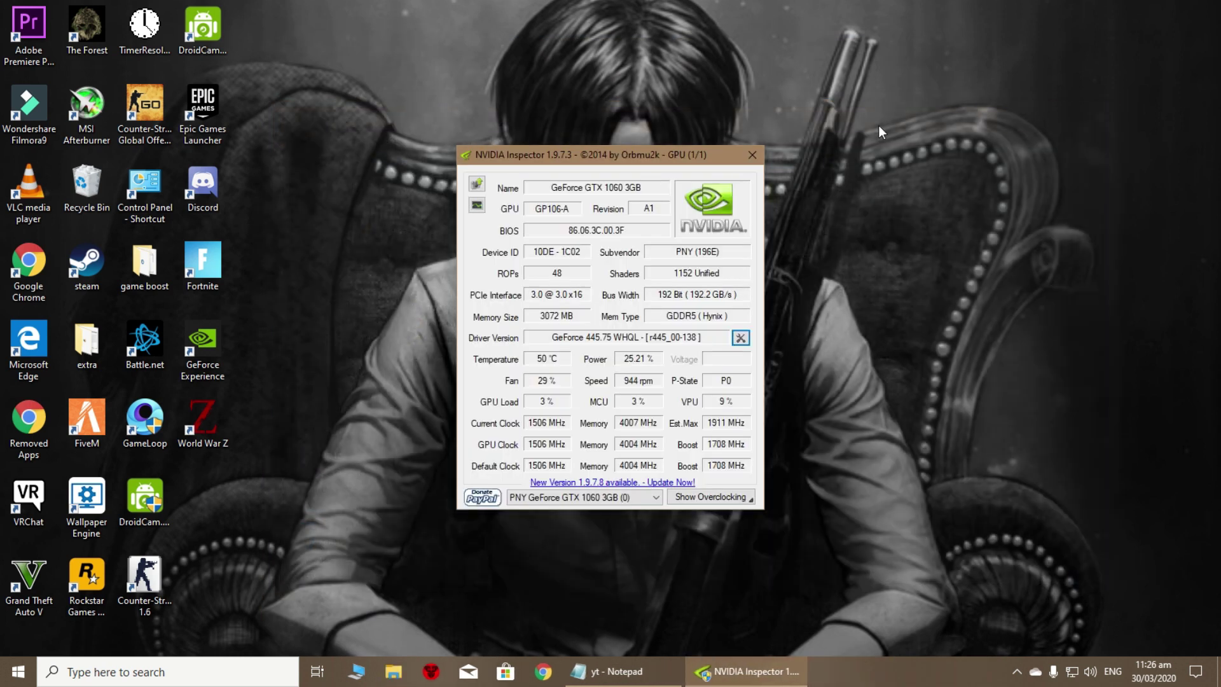
{"action": "left_click", "coordinate": [751, 156]}
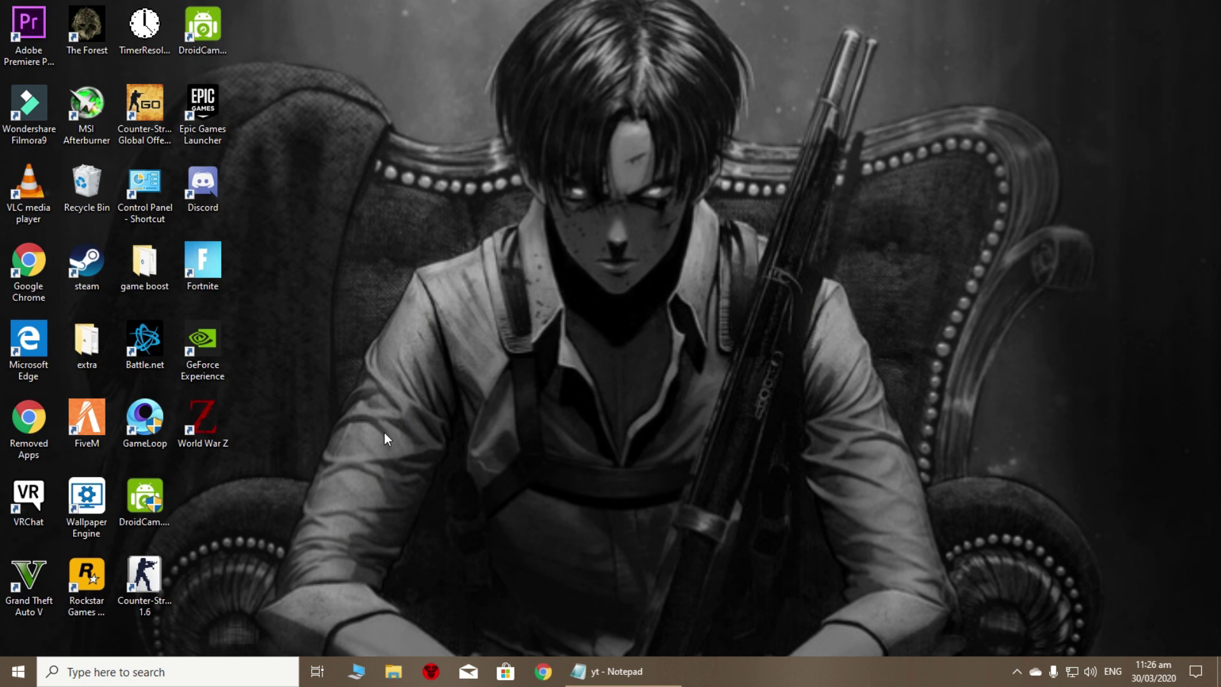
Launch TimerResolution, set it to the 0.499 ms maximum, and minimize it.
{"action": "left_click", "coordinate": [151, 44]}
{"action": "double_click", "coordinate": [151, 45]}
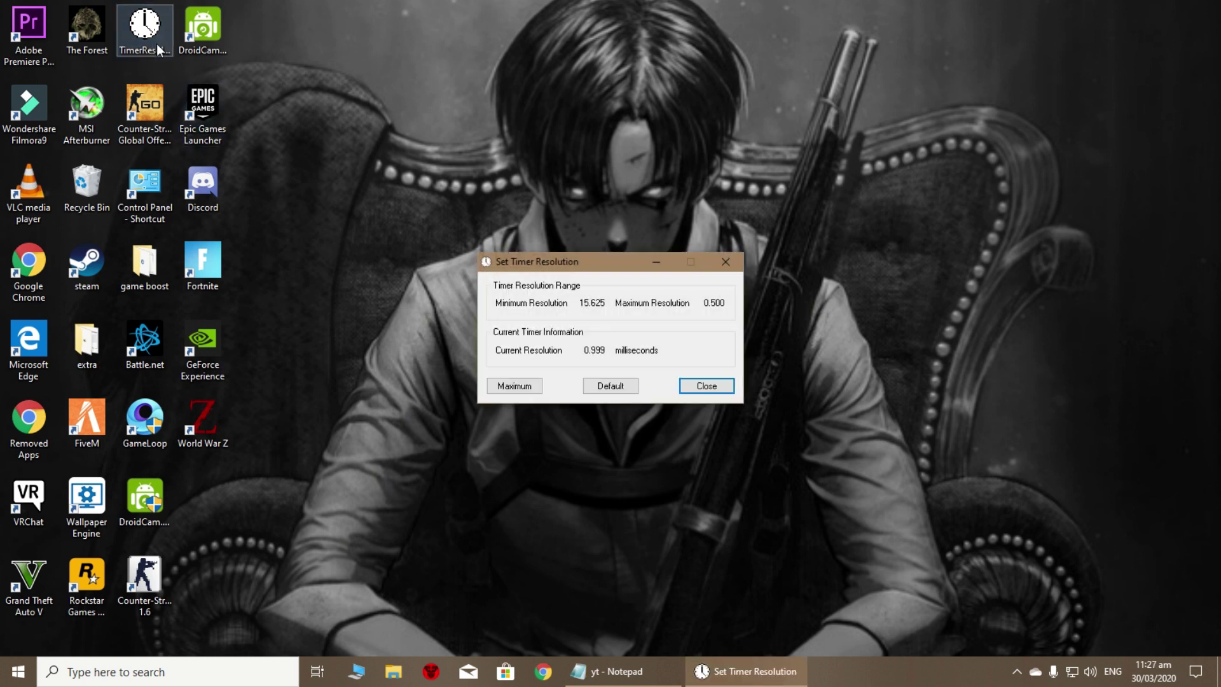
{"action": "left_click", "coordinate": [523, 388]}
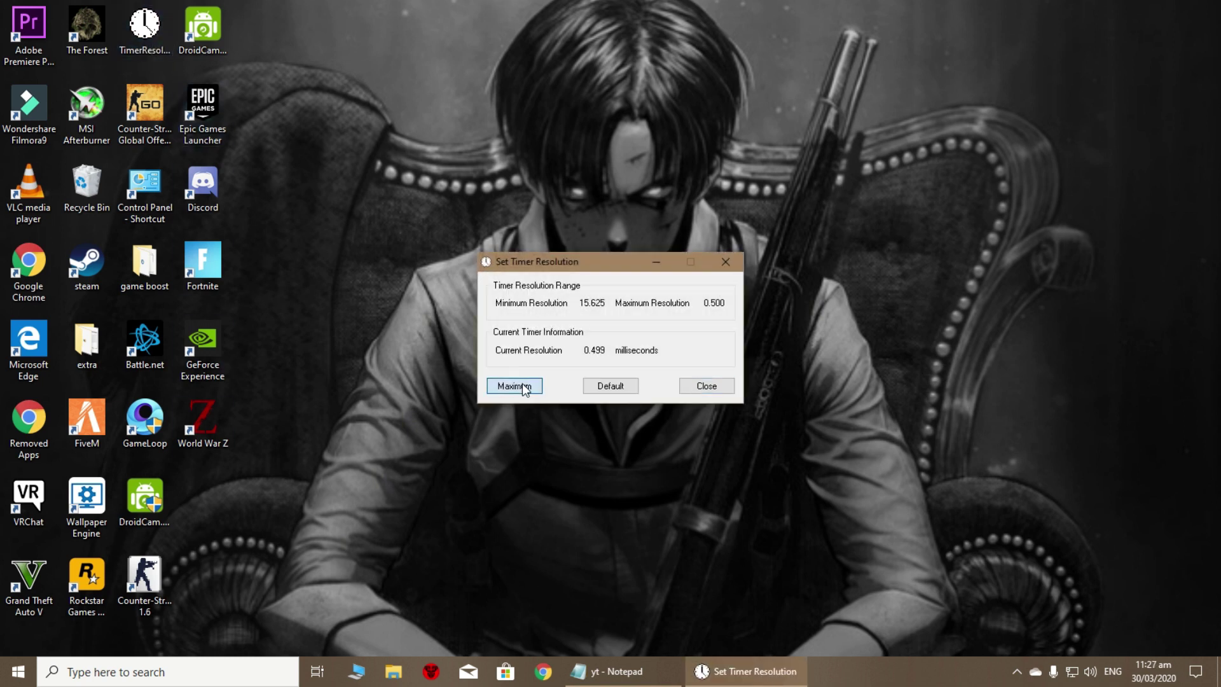
{"action": "left_click", "coordinate": [656, 261]}
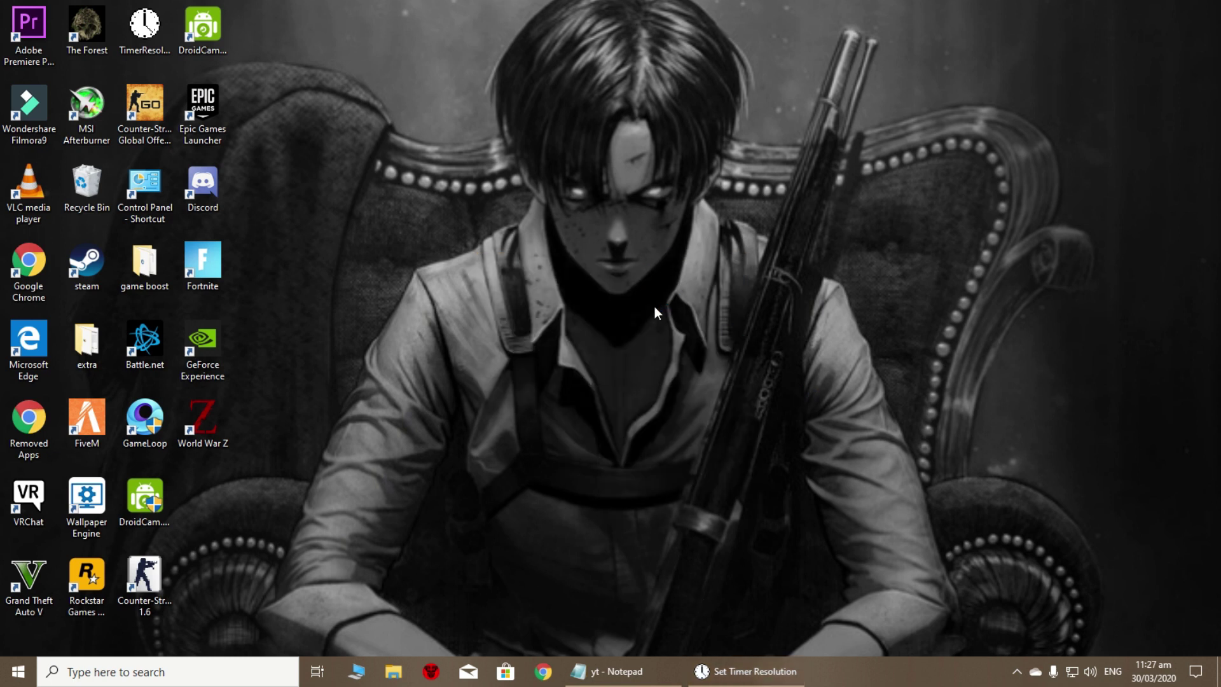
{"action": "key", "text": "alt+F9"}
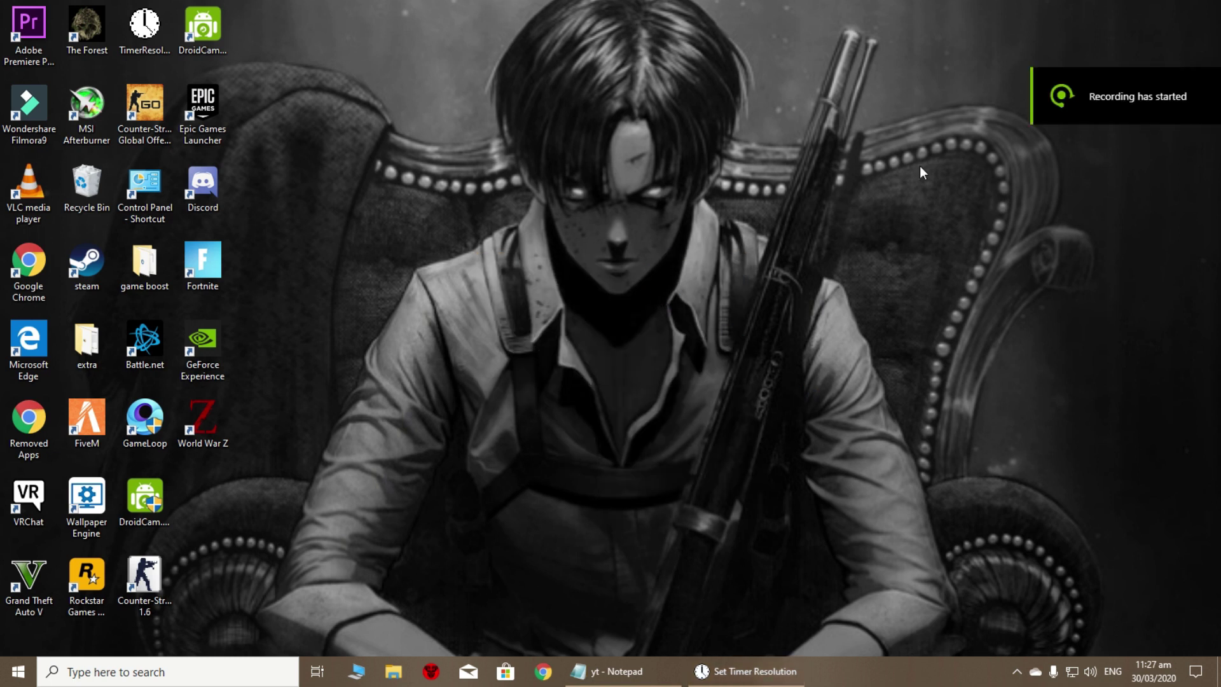